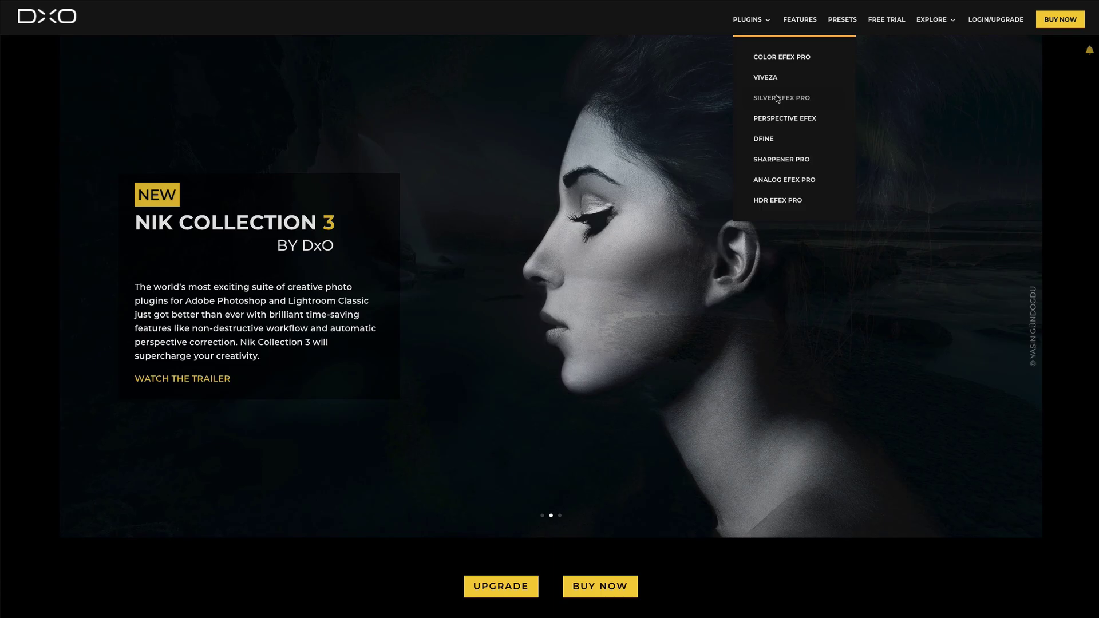
Go to the Silver Efex Pro product page on the DxO site and scroll through its feature sections.
{"action": "left_click", "coordinate": [777, 97]}
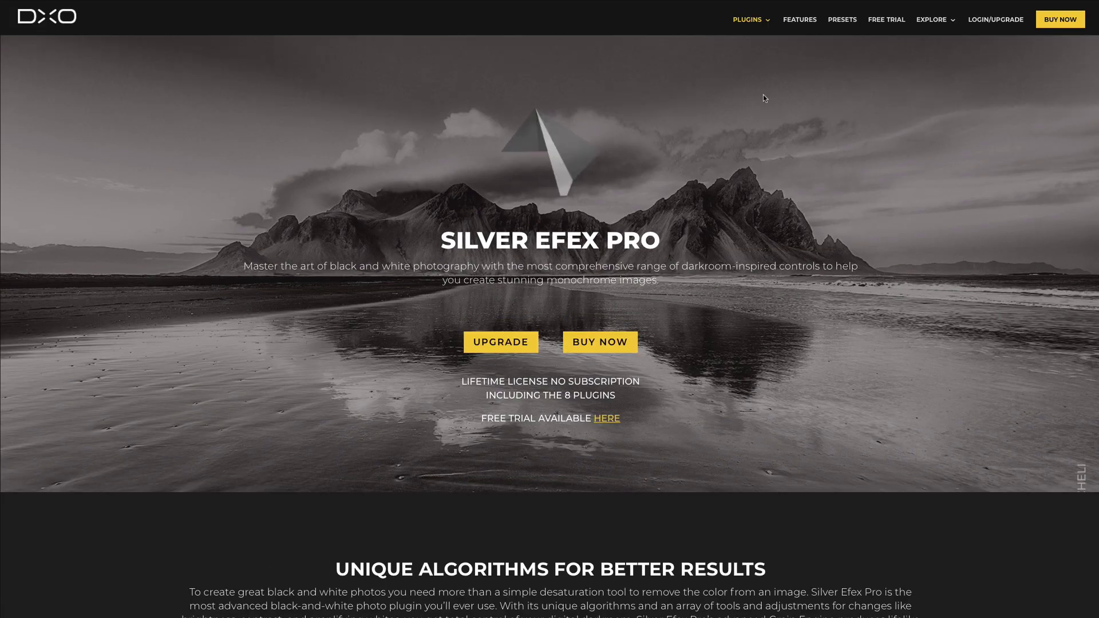
{"action": "scroll", "coordinate": [763, 96], "scroll_direction": "down", "scroll_amount": 9}
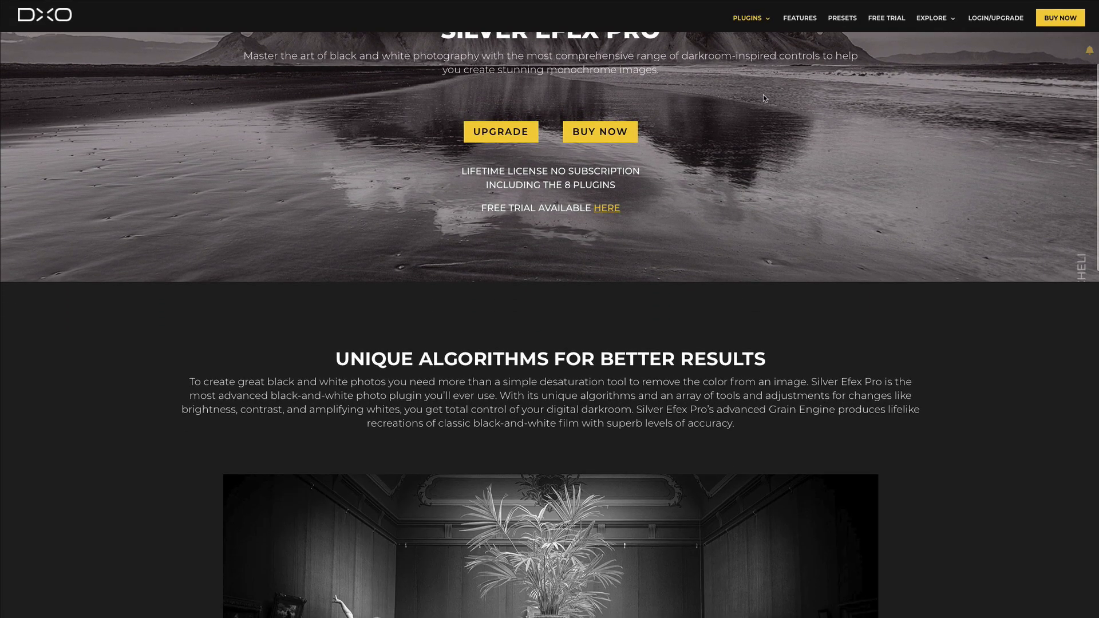
{"action": "scroll", "coordinate": [764, 97], "scroll_direction": "down", "scroll_amount": 20}
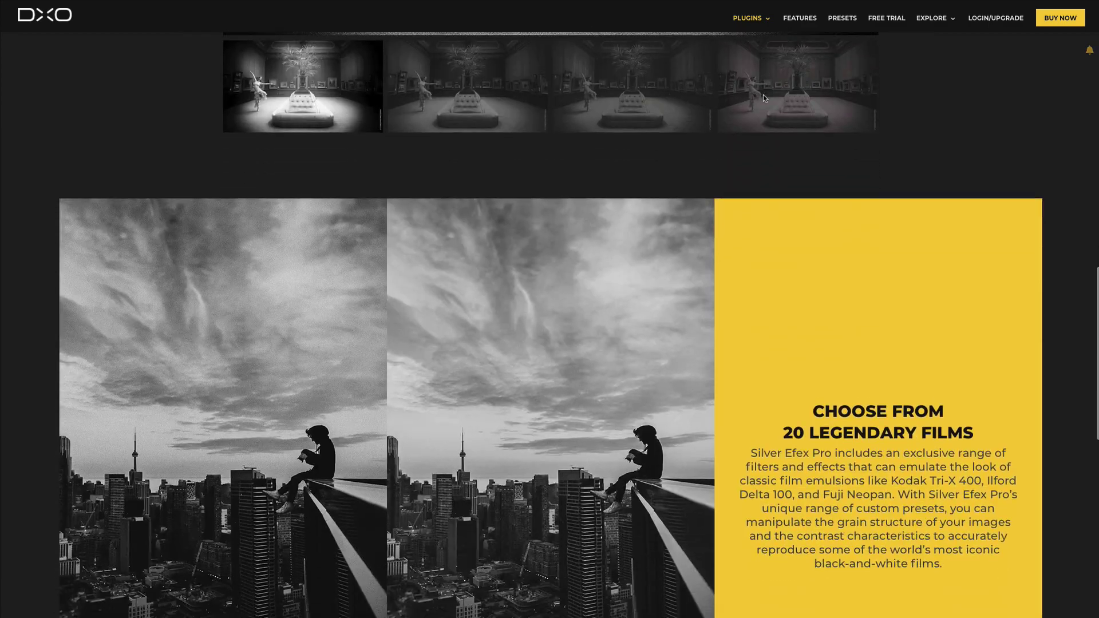
{"action": "scroll", "coordinate": [764, 97], "scroll_direction": "down", "scroll_amount": 10}
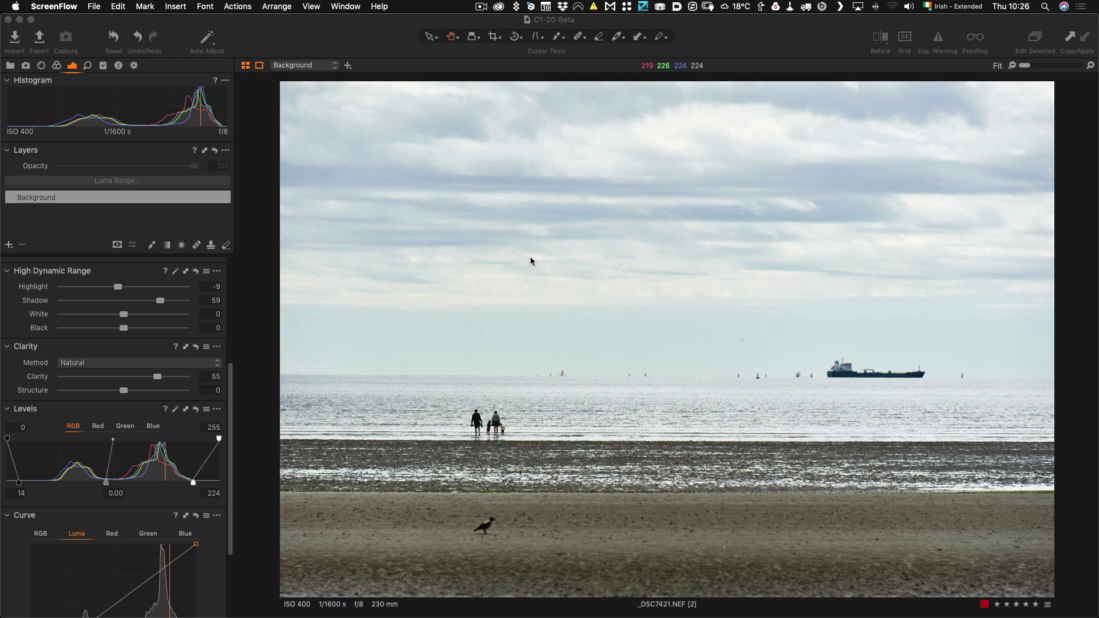
Send the beach photo to Silver Efex Pro 2 from its right-click Edit With menu.
{"action": "left_click", "coordinate": [432, 42]}
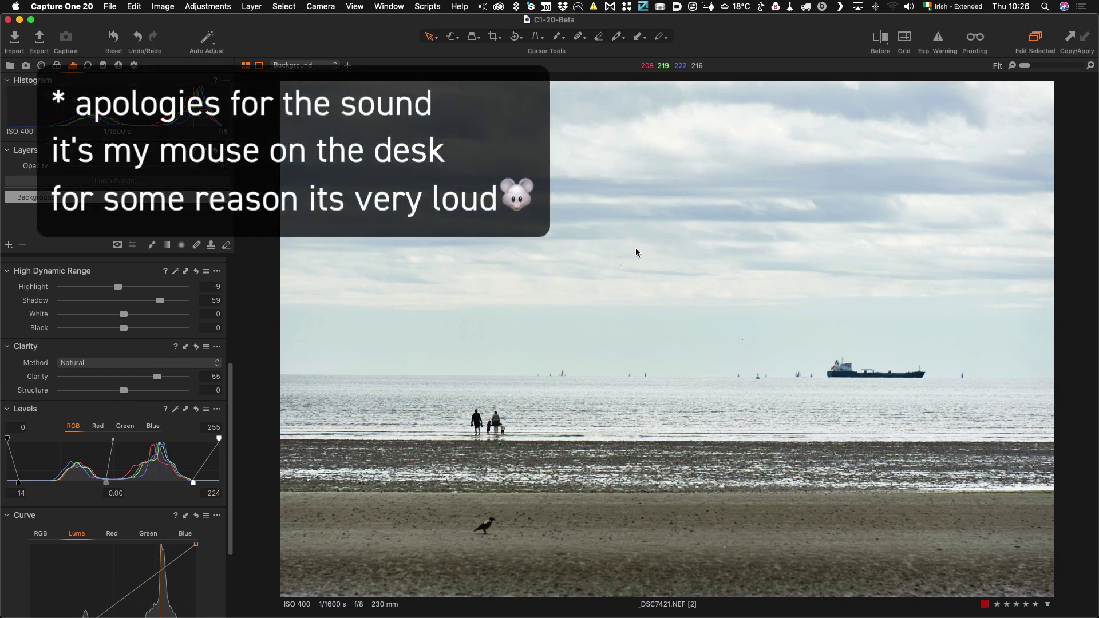
{"action": "right_click", "coordinate": [632, 256]}
{"action": "mouse_move", "coordinate": [684, 339]}
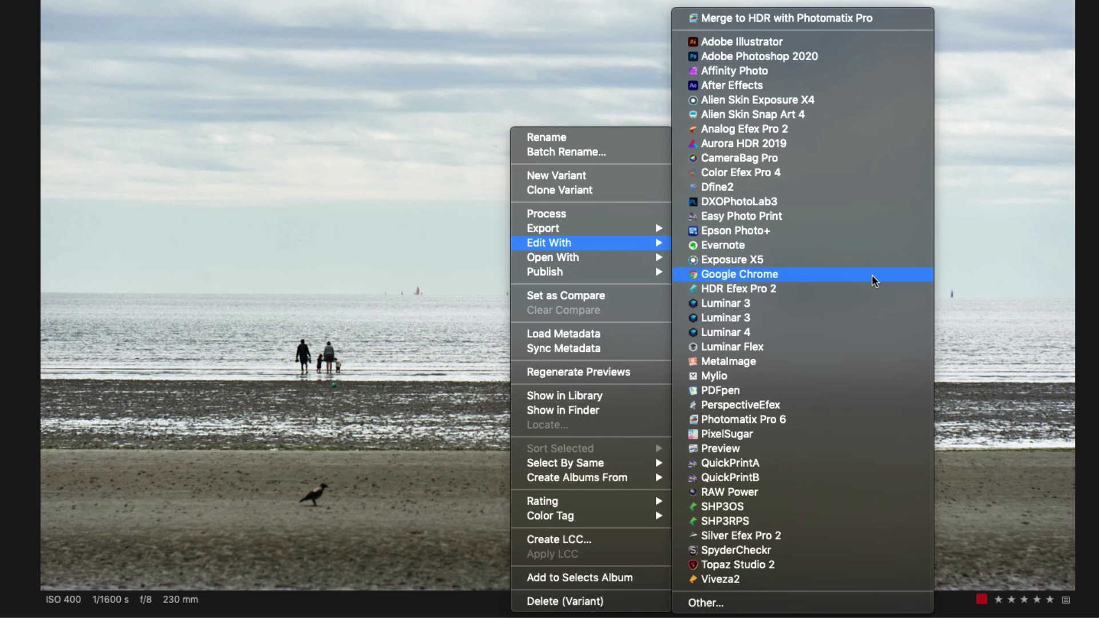
{"action": "left_click", "coordinate": [774, 537]}
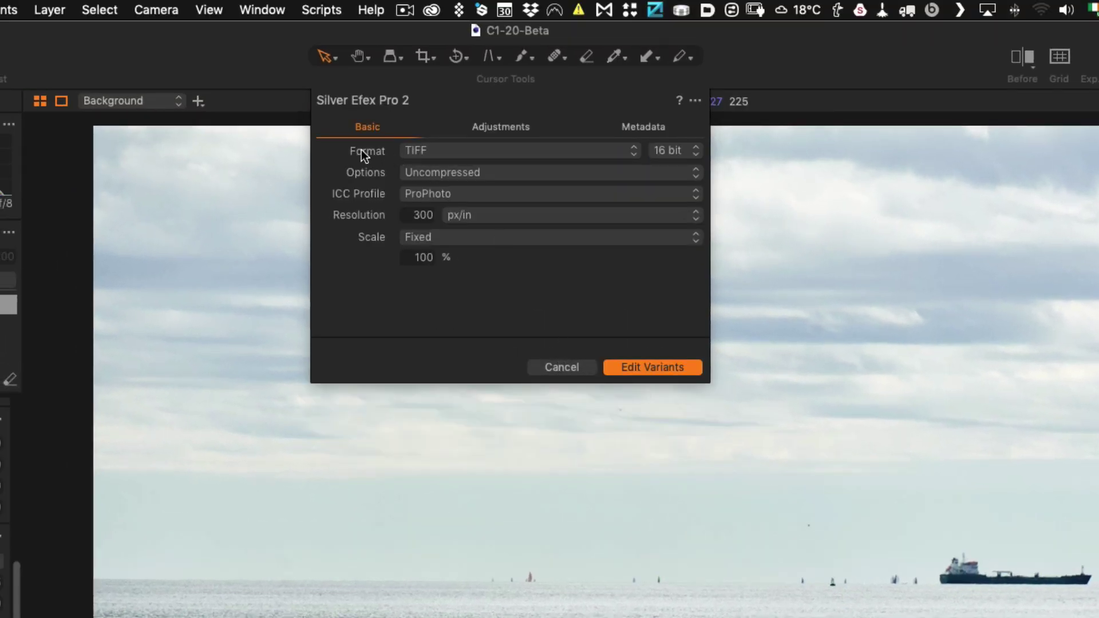
Keep 16-bit TIFF as the format and create the variant for Silver Efex Pro 2.
{"action": "left_click", "coordinate": [510, 151]}
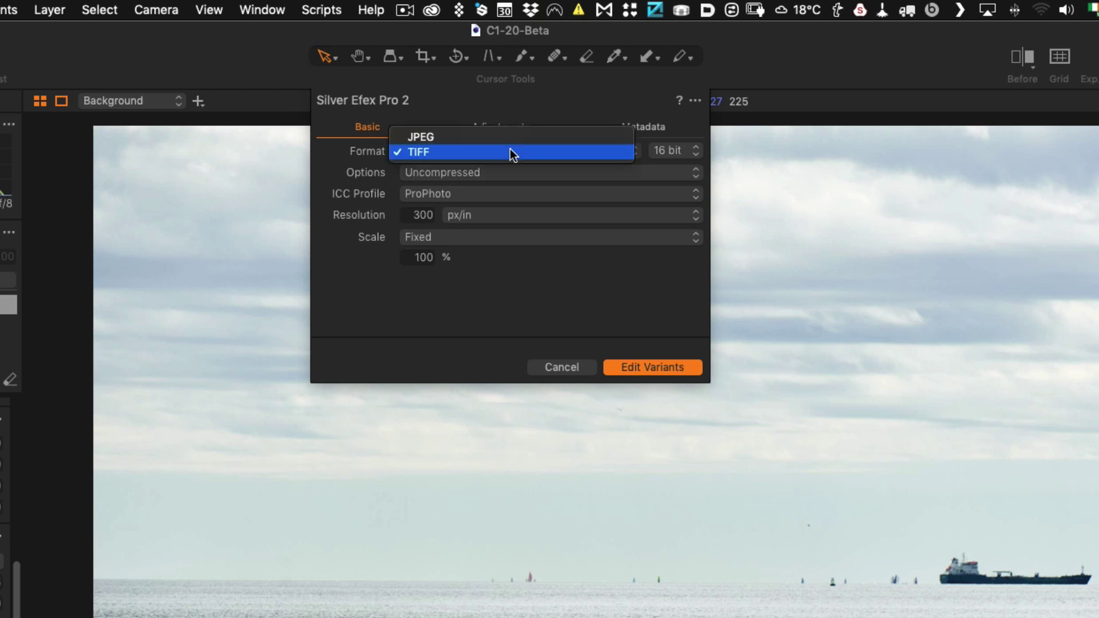
{"action": "left_click", "coordinate": [510, 148]}
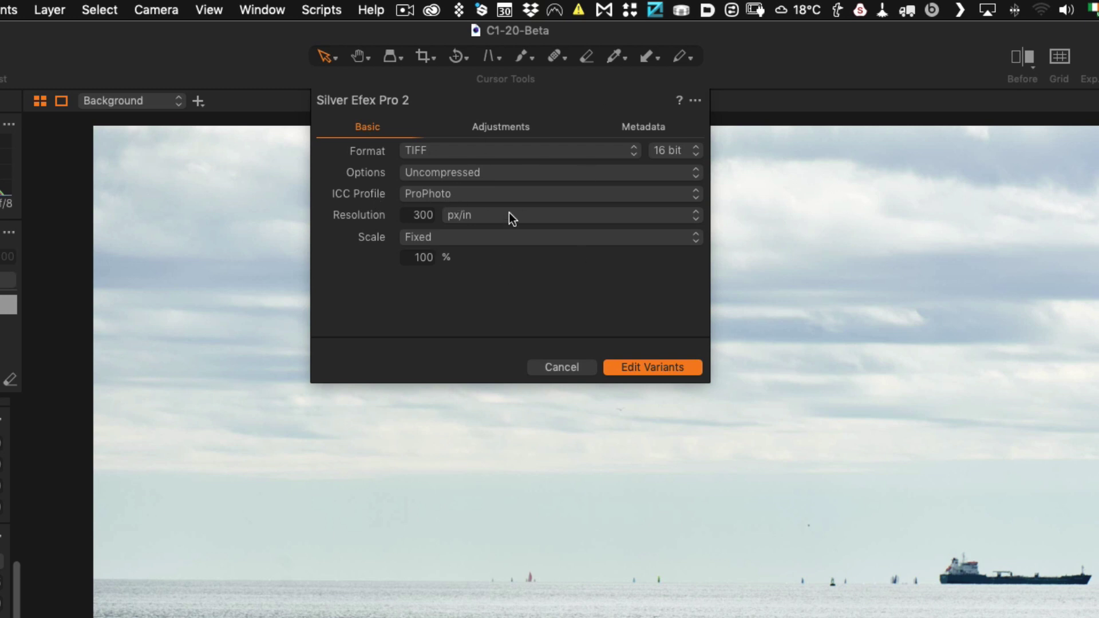
{"action": "left_click", "coordinate": [654, 368]}
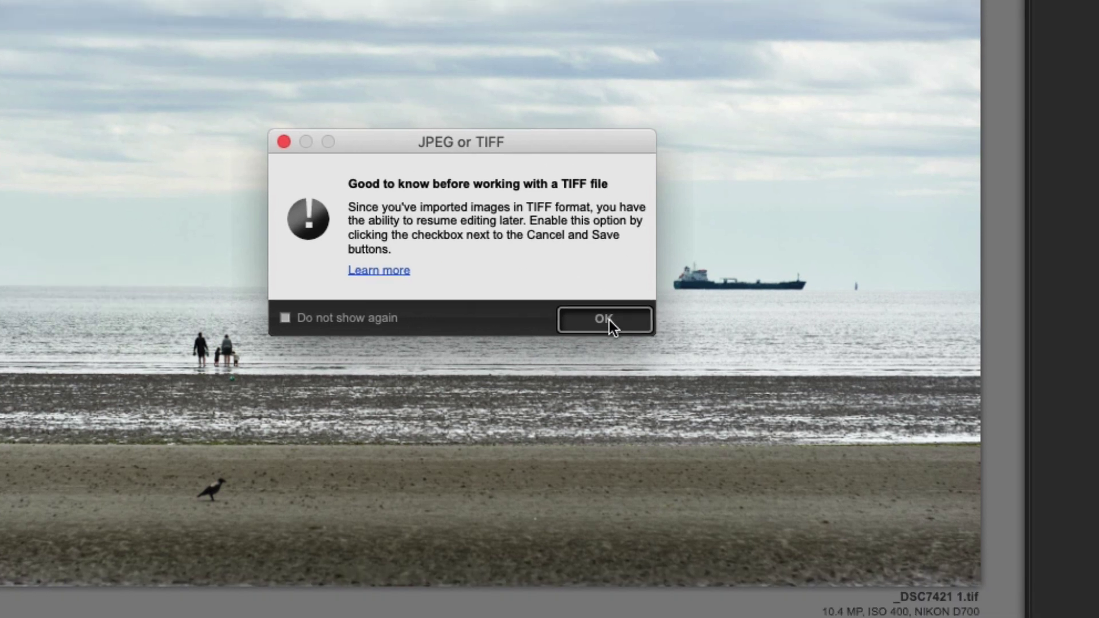
Dismiss the JPEG or TIFF notice to reach the Silver Efex Pro 2 editor.
{"action": "left_click", "coordinate": [691, 368]}
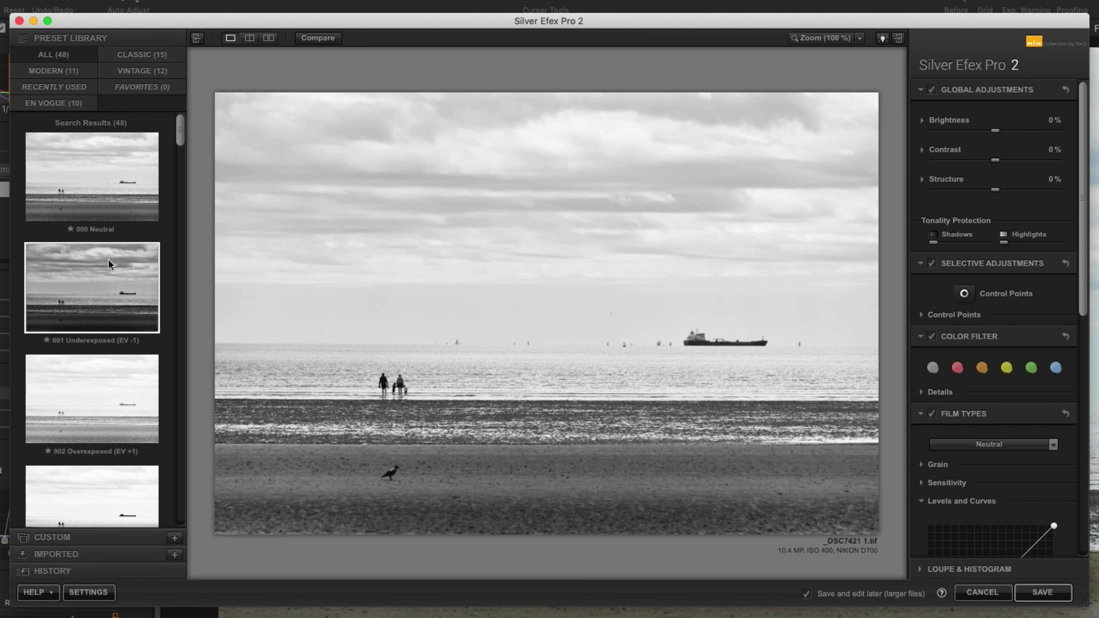
Apply the 001 Underexposed preset and fine-tune Global Adjustments, starting with Brightness -10%.
{"action": "left_click", "coordinate": [137, 267]}
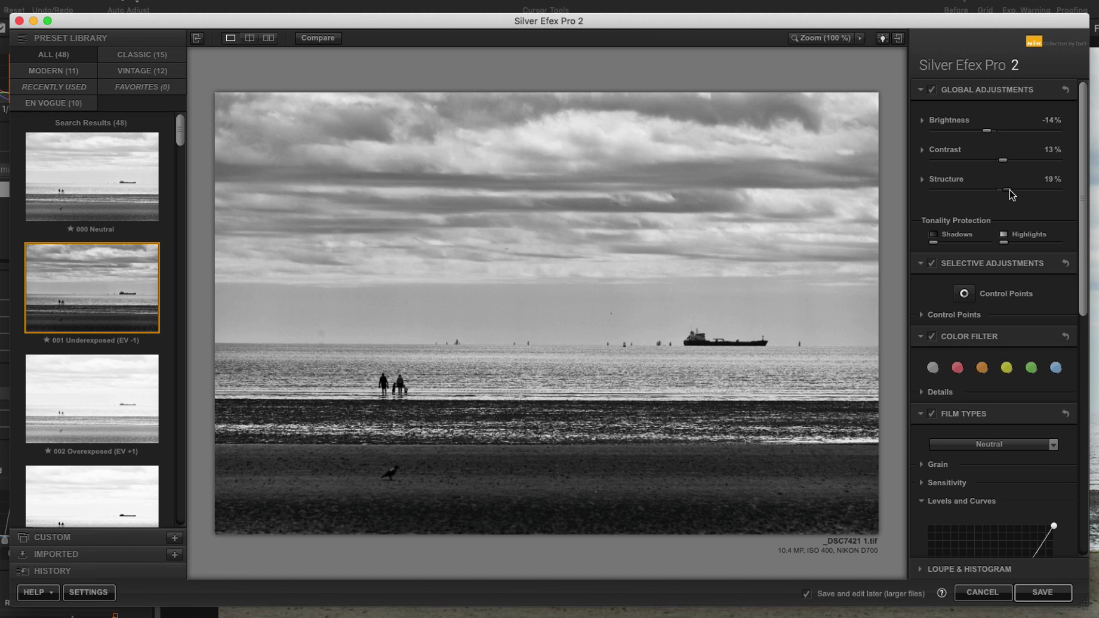
{"action": "left_click", "coordinate": [941, 243]}
Set Burn Edges to Strength 9%, Size 96% and Transition 14% under Finishing Adjustments.
{"action": "scroll", "coordinate": [965, 418], "scroll_direction": "down", "scroll_amount": 5}
{"action": "scroll", "coordinate": [964, 419], "scroll_direction": "down", "scroll_amount": 6}
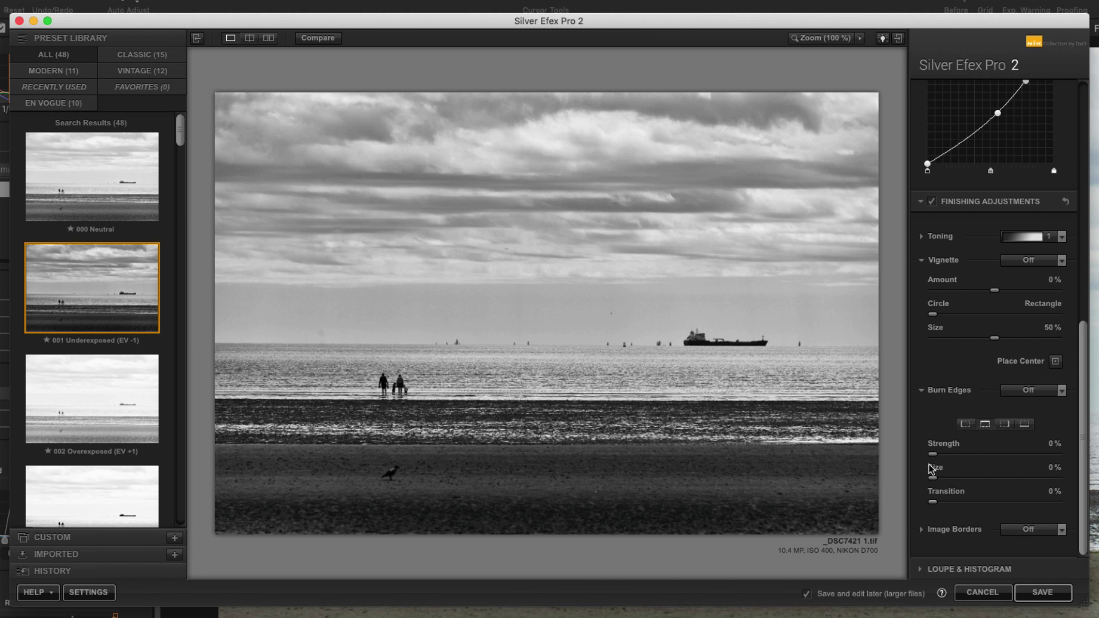
{"action": "mouse_move", "coordinate": [945, 456]}
{"action": "left_mouse_down"}
{"action": "mouse_move", "coordinate": [981, 458]}
{"action": "mouse_move", "coordinate": [956, 477]}
{"action": "mouse_move", "coordinate": [1052, 480]}
{"action": "left_mouse_up"}
{"action": "left_click_drag", "start_coordinate": [966, 500], "coordinate": [960, 501]}
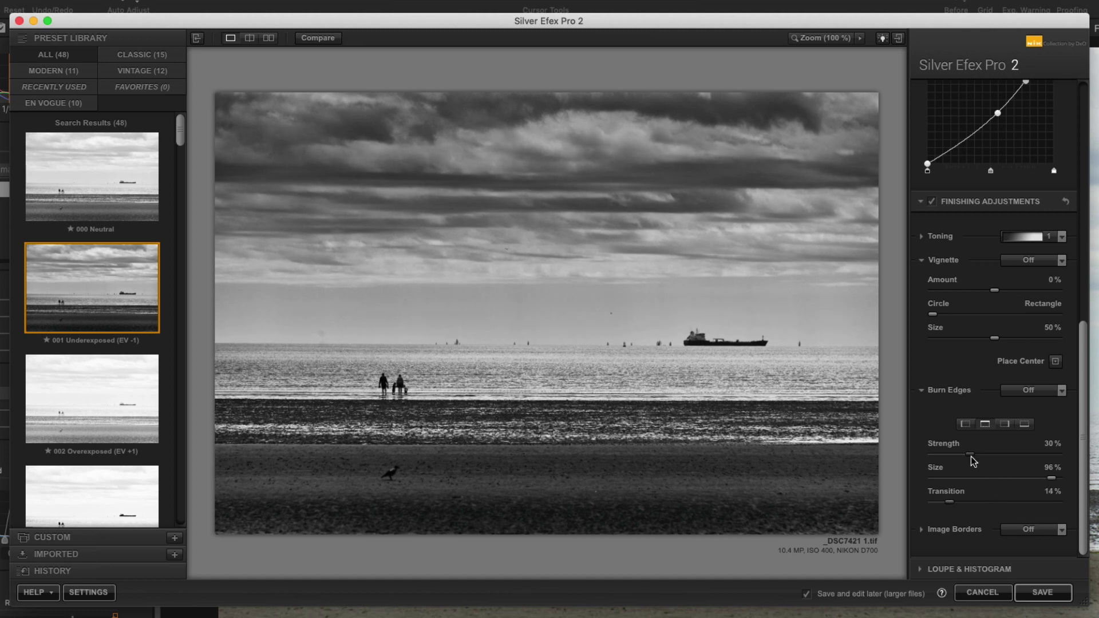
{"action": "left_click_drag", "start_coordinate": [970, 454], "coordinate": [952, 454]}
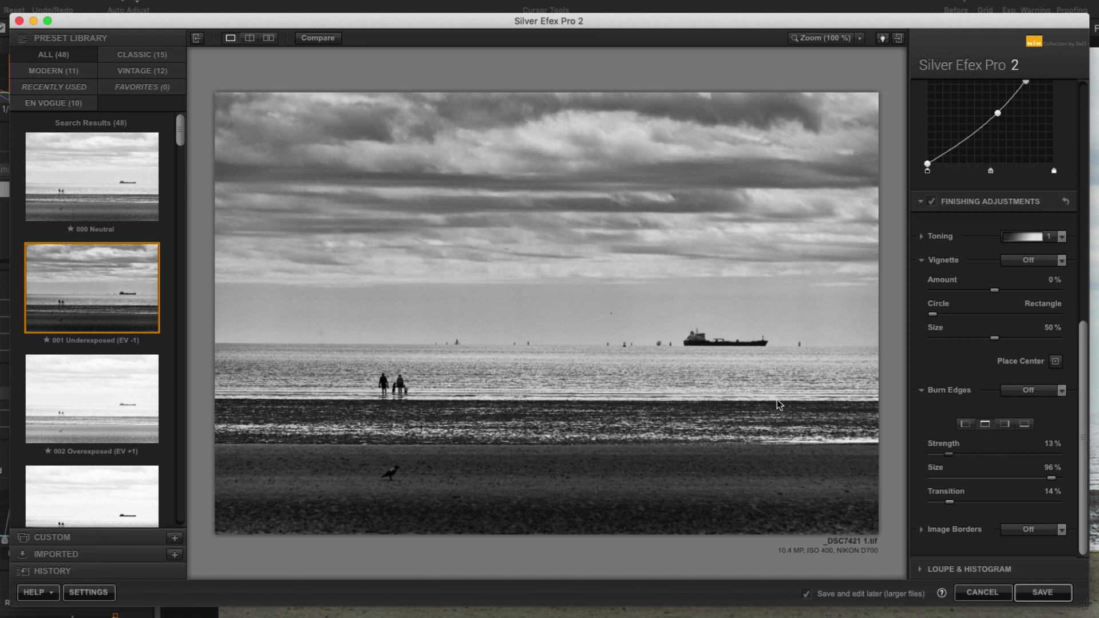
{"action": "left_click_drag", "start_coordinate": [946, 454], "coordinate": [943, 455]}
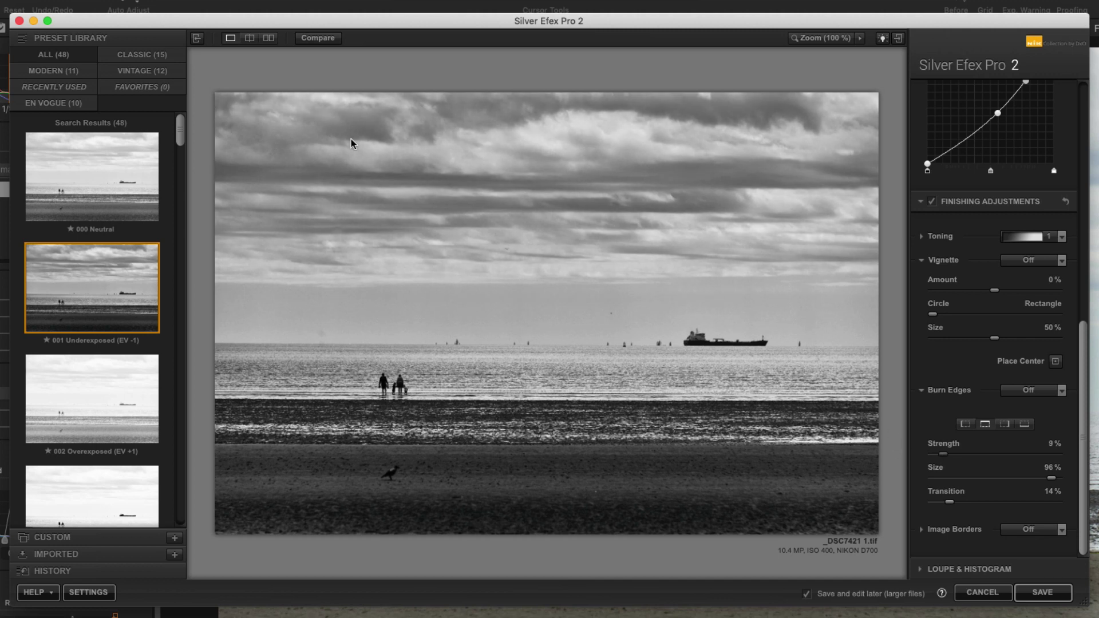
Compare the black-and-white edit against the original, then save it back to Capture One.
{"action": "left_click", "coordinate": [308, 37]}
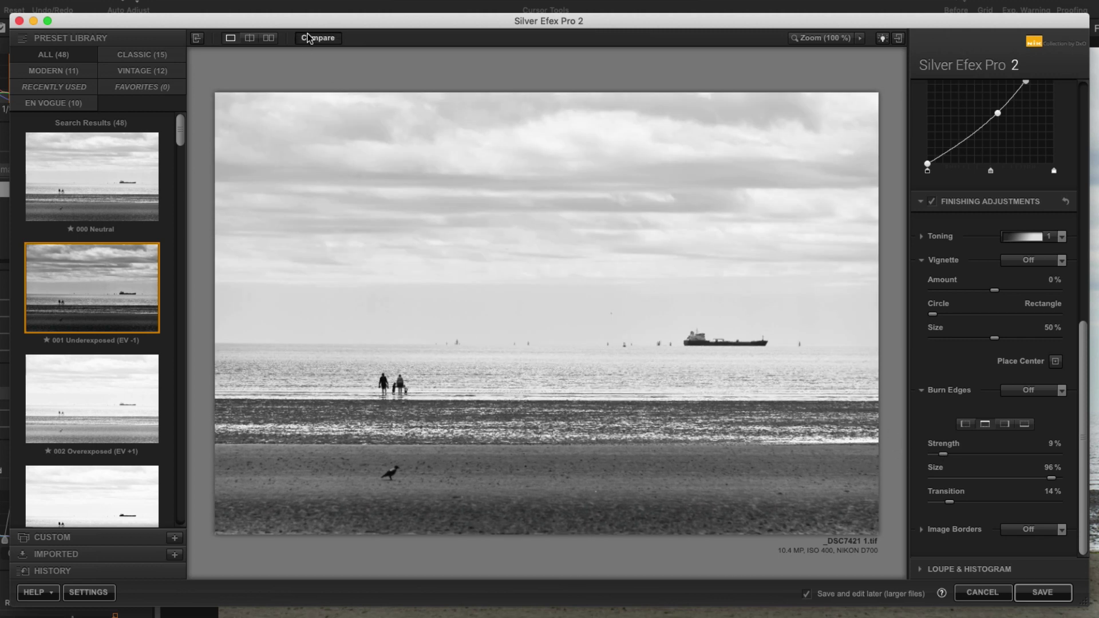
{"action": "left_click", "coordinate": [308, 38]}
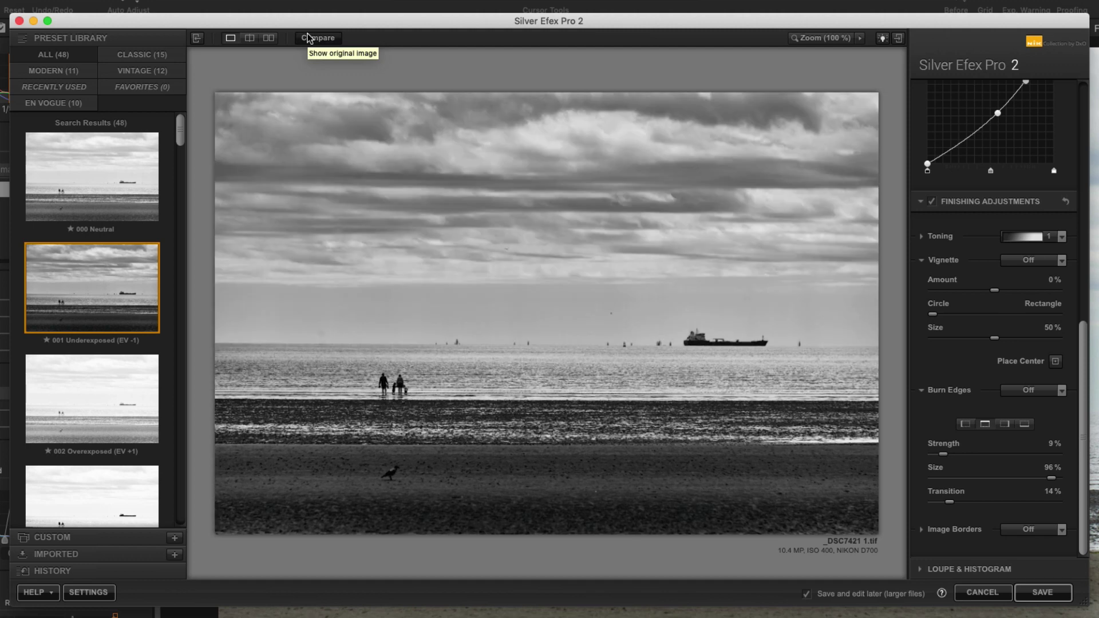
{"action": "left_click", "coordinate": [308, 38]}
{"action": "left_click", "coordinate": [308, 38]}
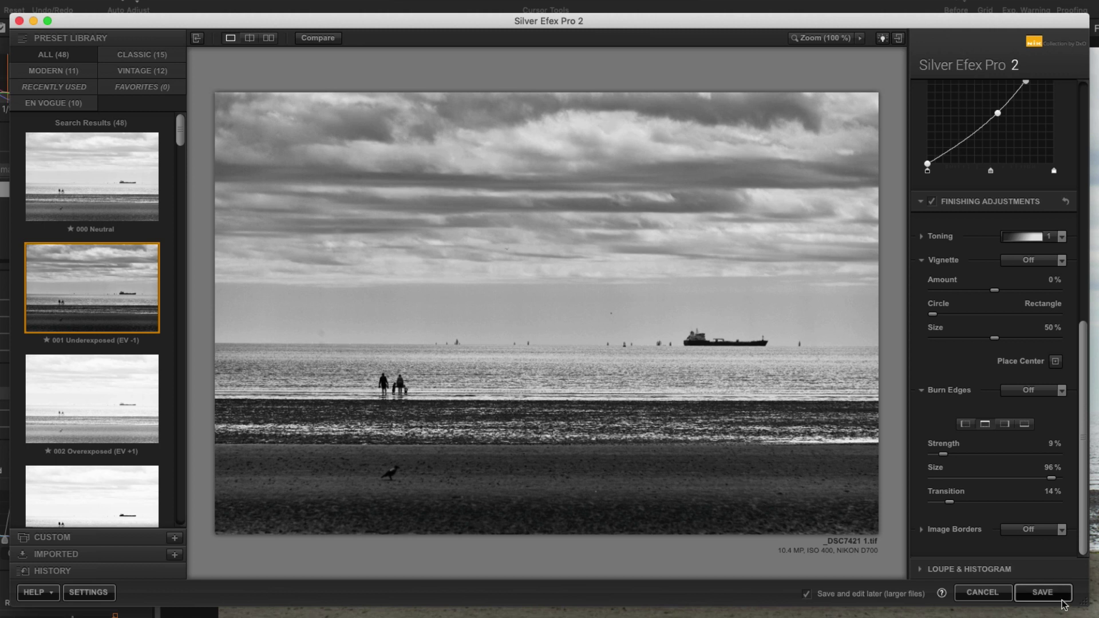
{"action": "left_click", "coordinate": [1044, 595]}
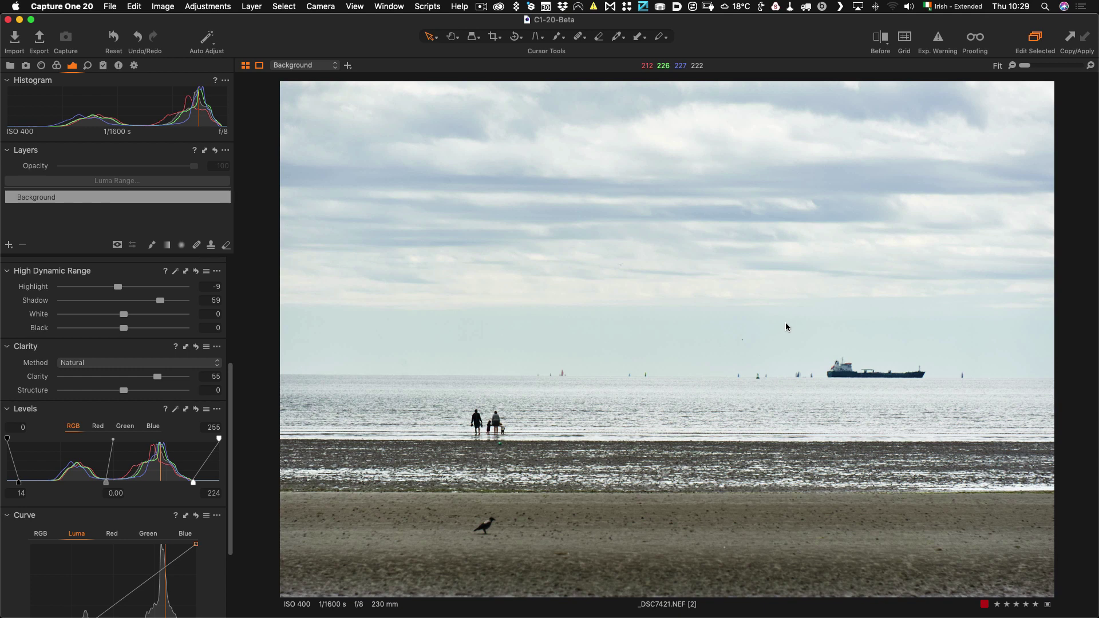
Show the Browser and view the black-and-white _DSC7421 1.tif beside the colour NEF variants.
{"action": "key", "text": "super+shift+b"}
{"action": "scroll", "coordinate": [1033, 379], "scroll_direction": "down", "scroll_amount": 1}
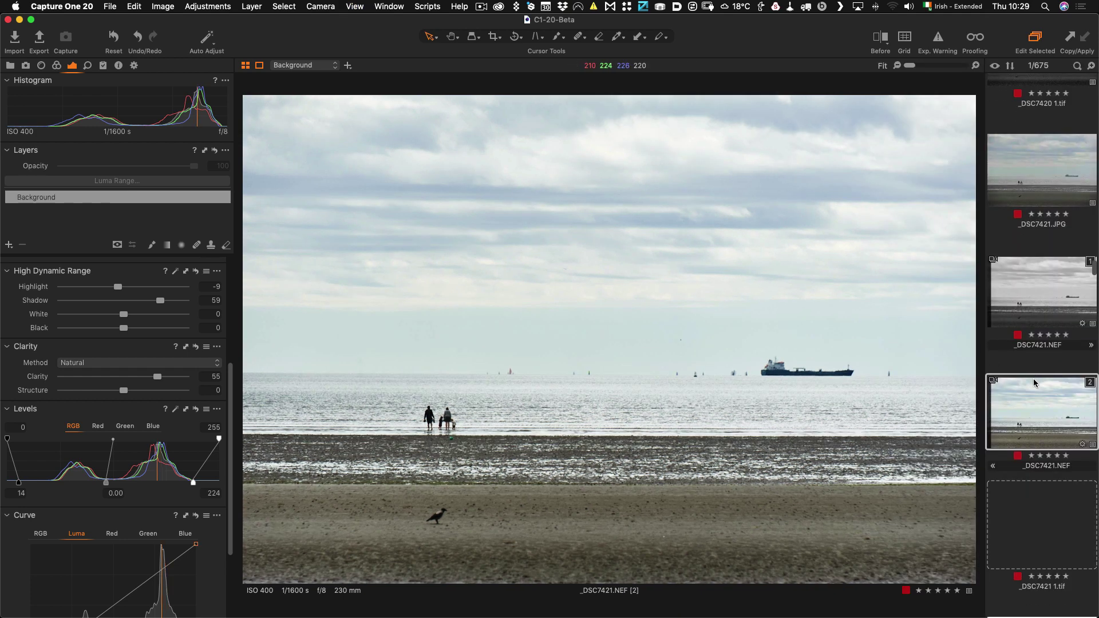
{"action": "scroll", "coordinate": [1033, 379], "scroll_direction": "down", "scroll_amount": 3}
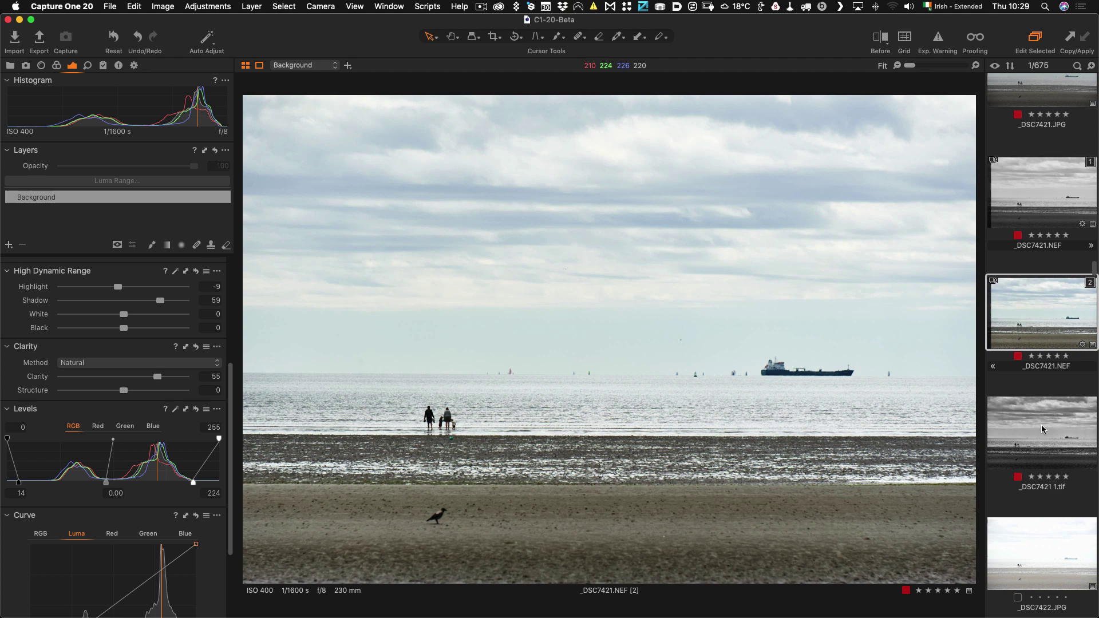
{"action": "left_click", "coordinate": [1042, 425]}
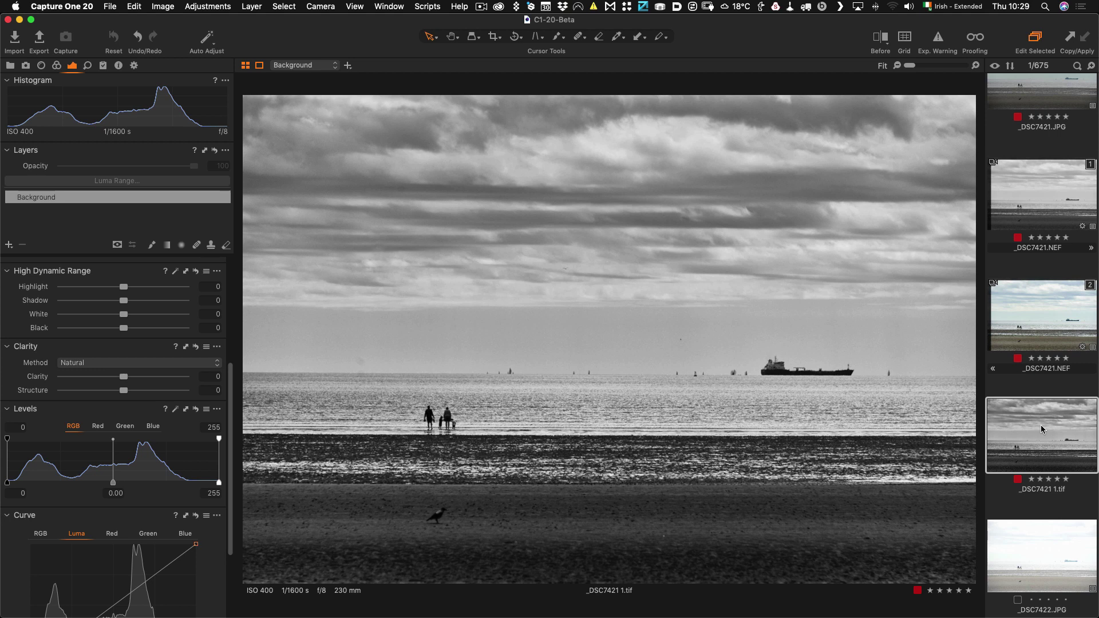
{"action": "scroll", "coordinate": [1025, 352], "scroll_direction": "down", "scroll_amount": 3}
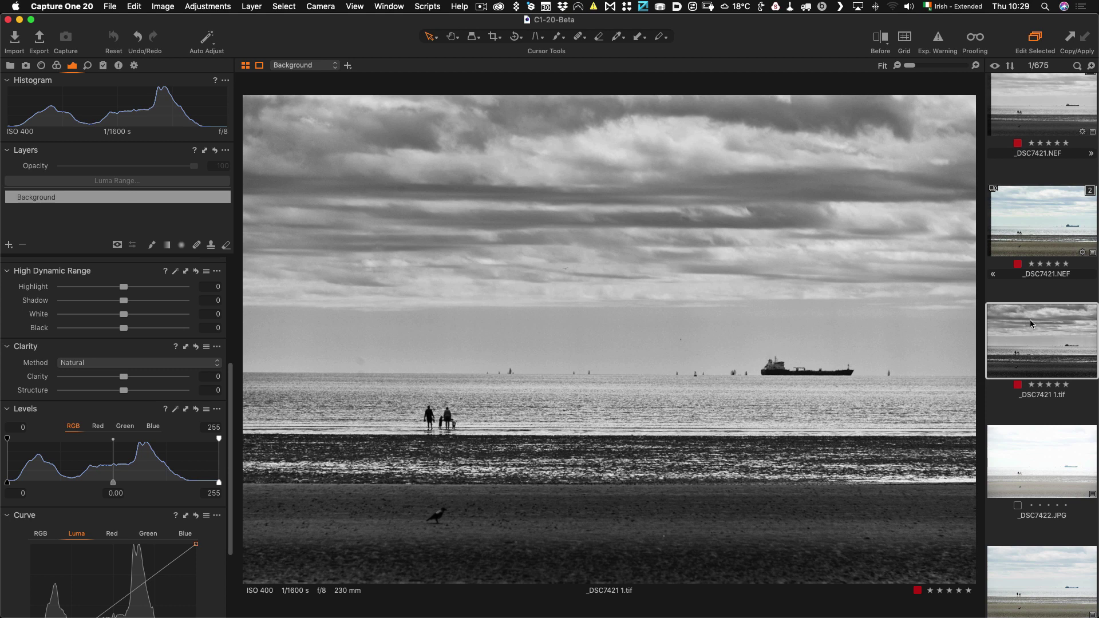
Reopen _DSC7421 1.tif in Silver Efex Pro 2 through the right-click Open With menu.
{"action": "right_click", "coordinate": [831, 318]}
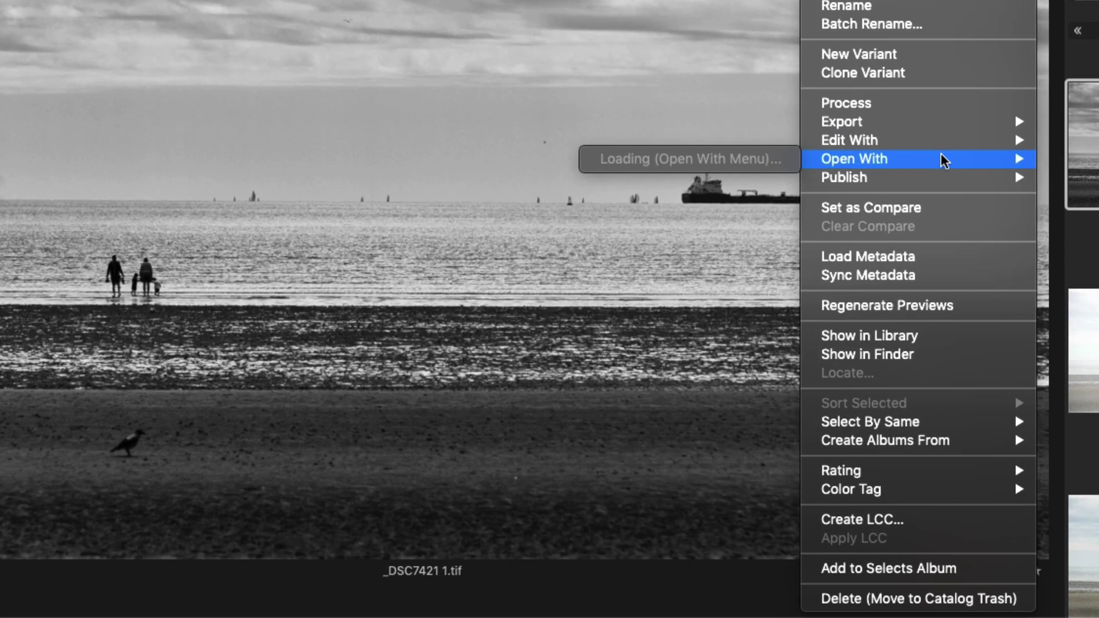
{"action": "mouse_move", "coordinate": [915, 351]}
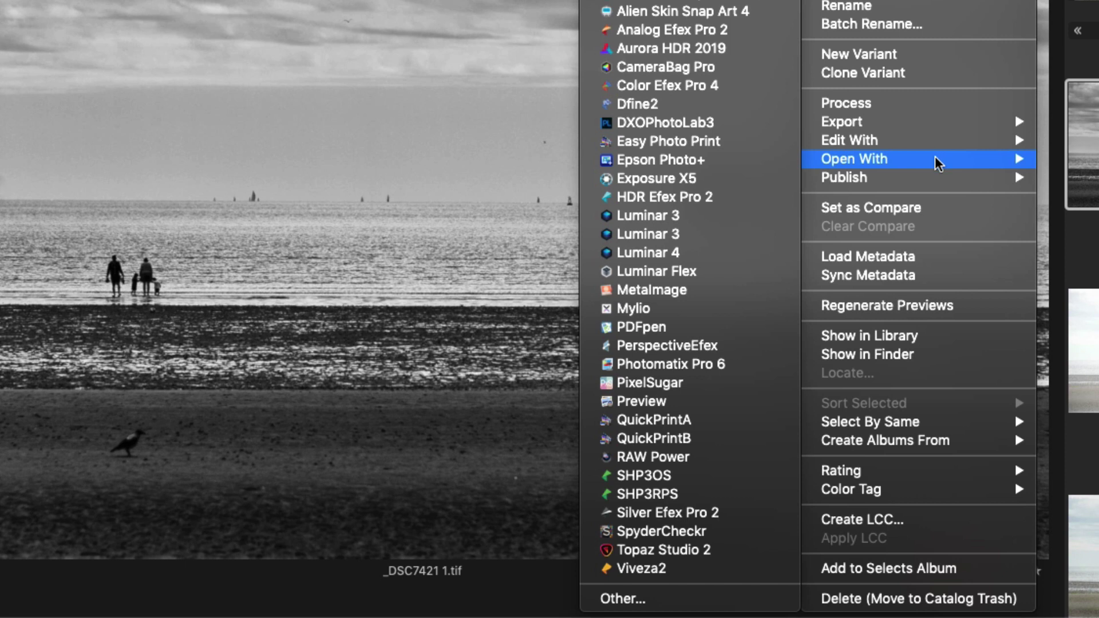
{"action": "left_click", "coordinate": [757, 517]}
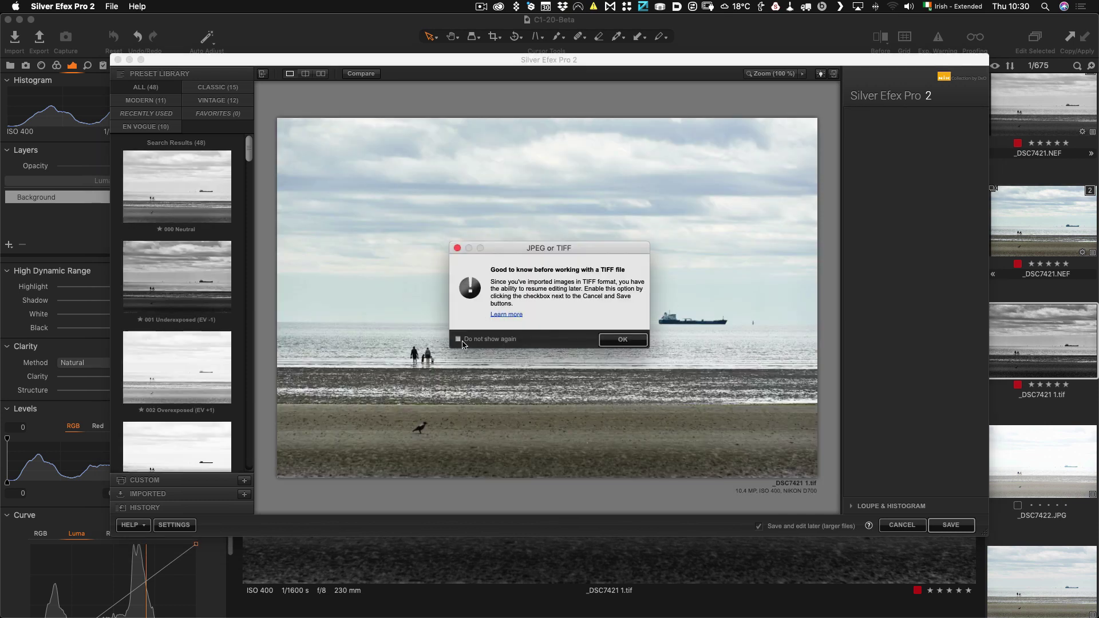
Dismiss the TIFF notice and place a control point on the clouds.
{"action": "left_click", "coordinate": [623, 339]}
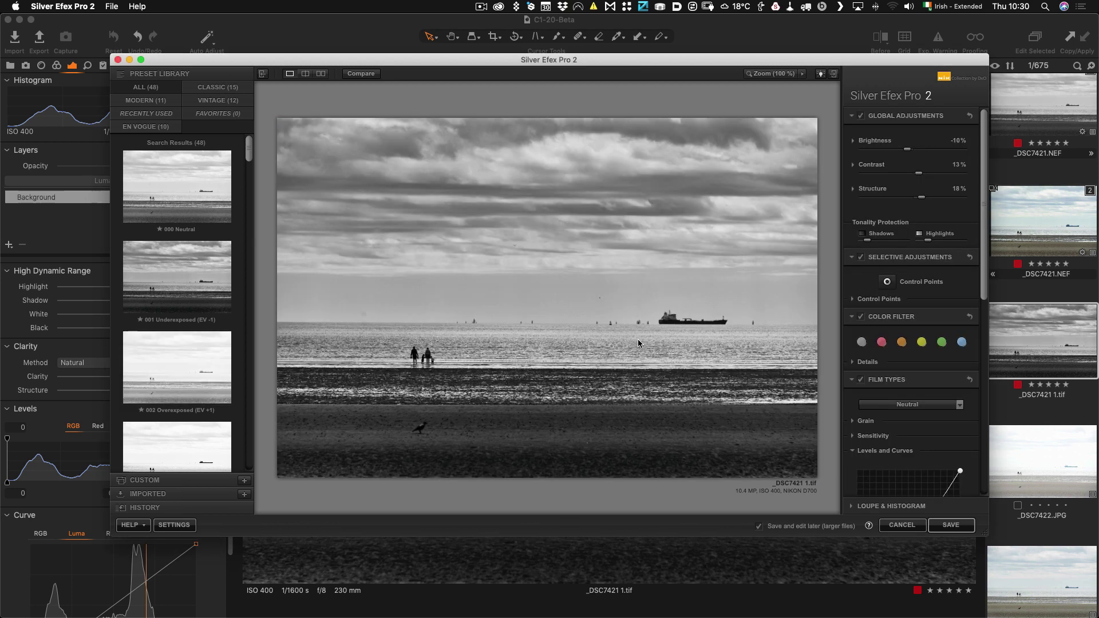
{"action": "left_click", "coordinate": [888, 282]}
Add a control point on the upper-right sky with lower Brightness and higher Structure.
{"action": "left_click", "coordinate": [724, 165]}
{"action": "left_click_drag", "start_coordinate": [768, 175], "coordinate": [799, 199]}
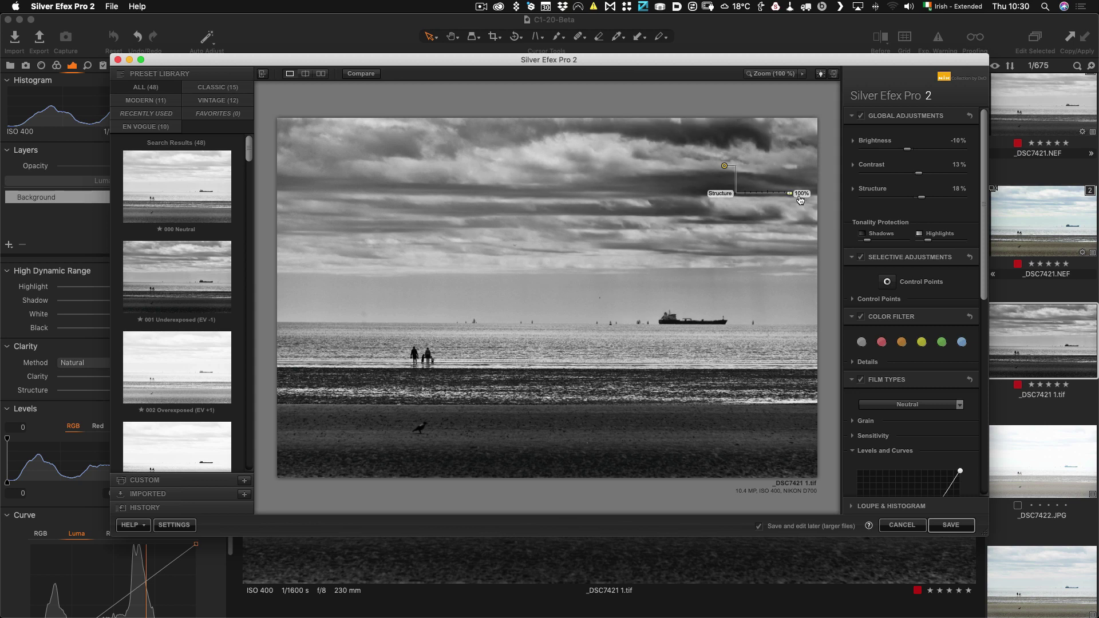
{"action": "left_click_drag", "start_coordinate": [724, 165], "coordinate": [761, 168]}
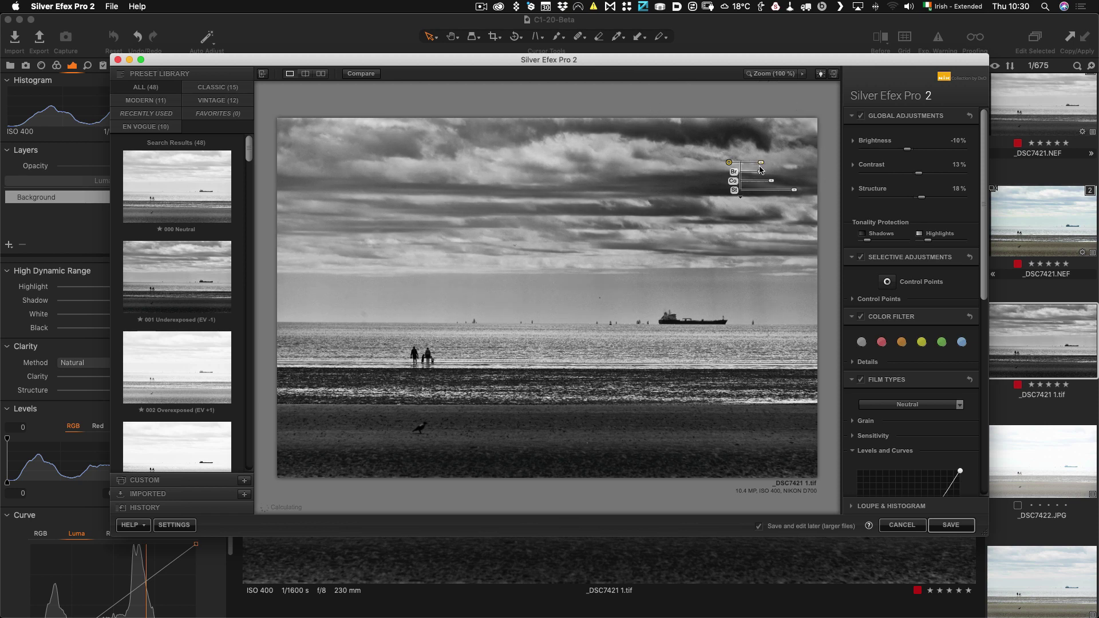
Duplicate the control point across the sky and position the four points from corner to right edge.
{"action": "left_click_drag", "start_coordinate": [729, 163], "coordinate": [330, 152]}
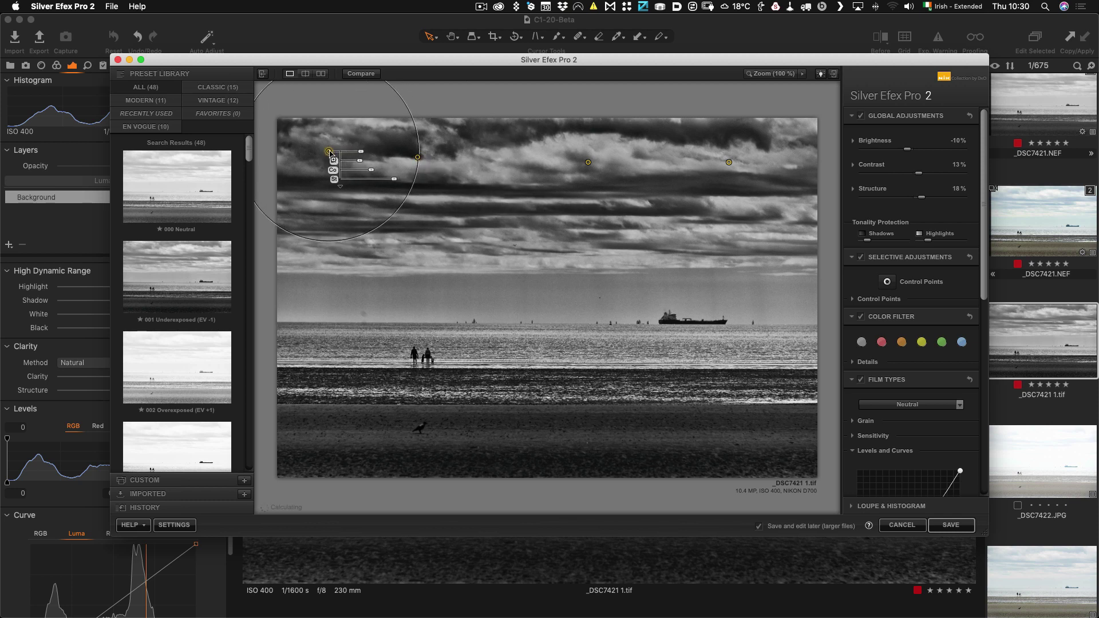
{"action": "left_click_drag", "start_coordinate": [588, 162], "coordinate": [452, 158]}
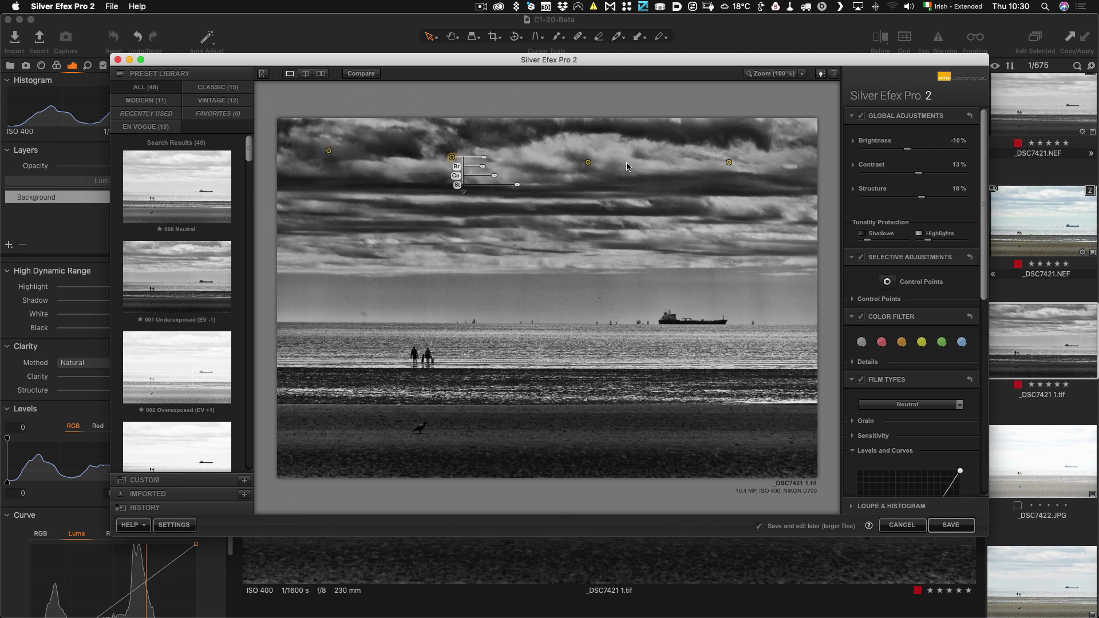
{"action": "left_click_drag", "start_coordinate": [588, 162], "coordinate": [607, 159]}
{"action": "left_click_drag", "start_coordinate": [729, 162], "coordinate": [787, 153]}
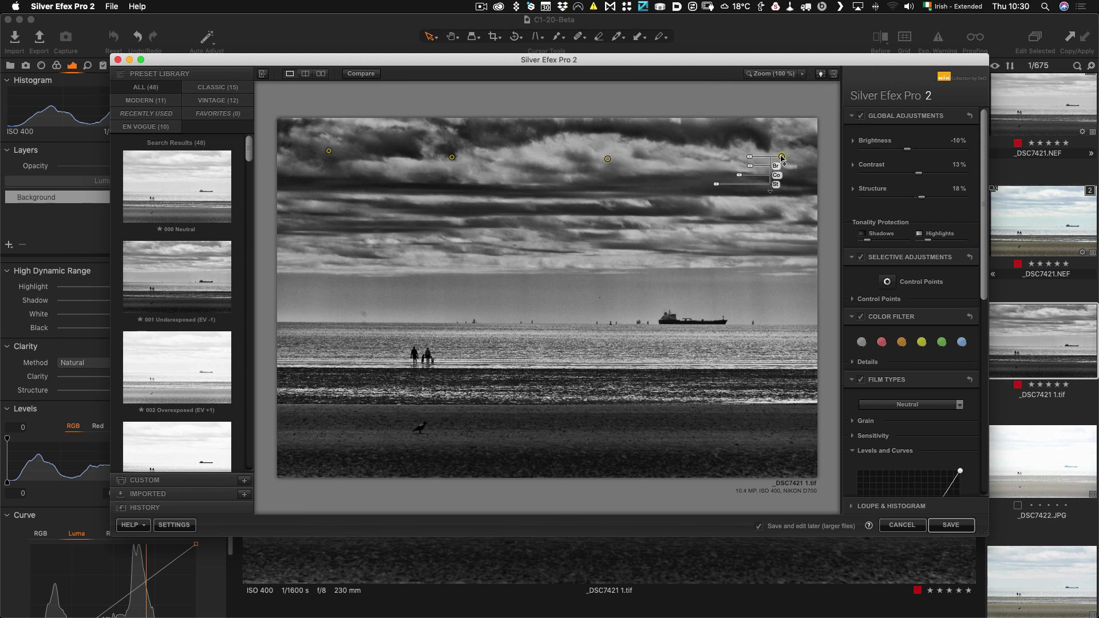
{"action": "left_click_drag", "start_coordinate": [608, 158], "coordinate": [606, 153]}
{"action": "left_click", "coordinate": [453, 156]}
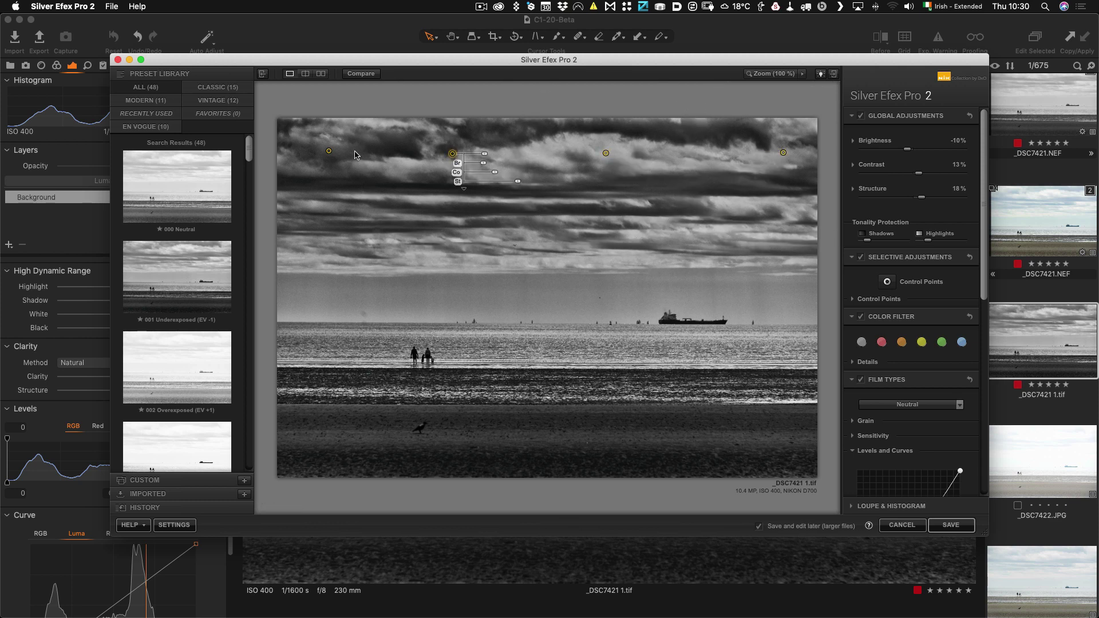
{"action": "left_click_drag", "start_coordinate": [328, 151], "coordinate": [323, 146]}
Set the top Burn Edges strength to 0% and nudge the top-left sky control point.
{"action": "scroll", "coordinate": [937, 336], "scroll_direction": "down", "scroll_amount": 10}
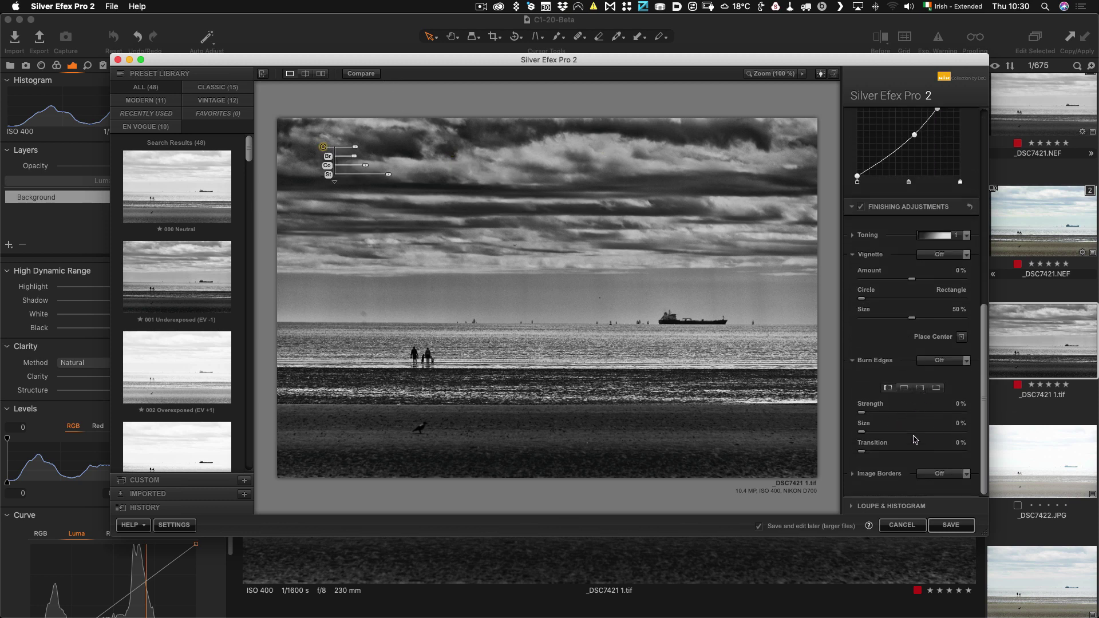
{"action": "left_click", "coordinate": [904, 388]}
{"action": "left_click_drag", "start_coordinate": [871, 412], "coordinate": [861, 415]}
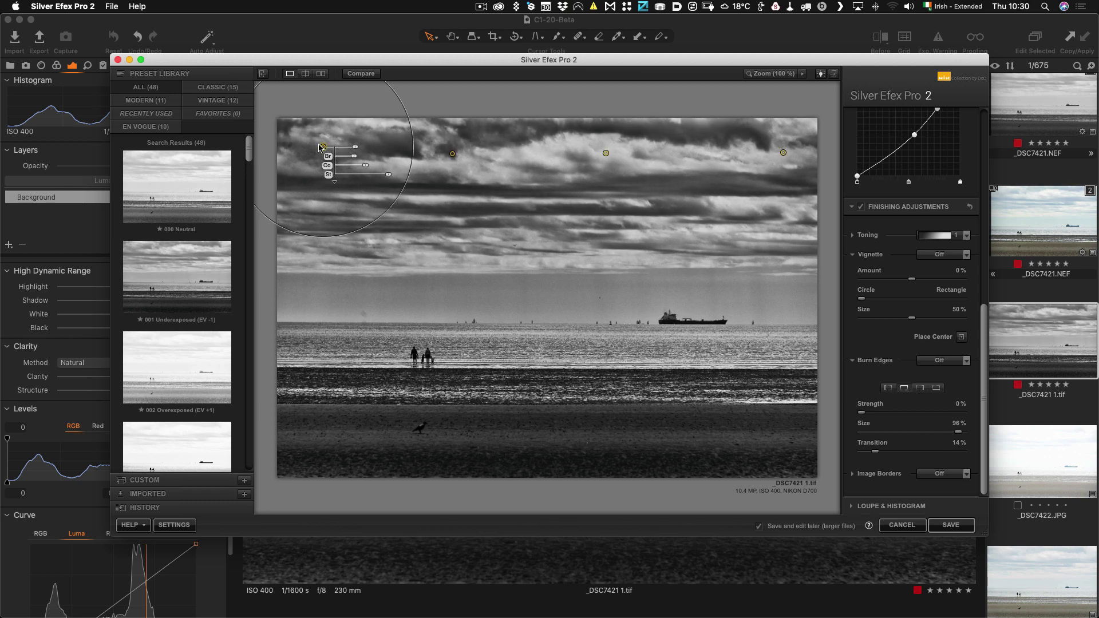
{"action": "left_click_drag", "start_coordinate": [319, 147], "coordinate": [314, 145]}
{"action": "left_click", "coordinate": [452, 153]}
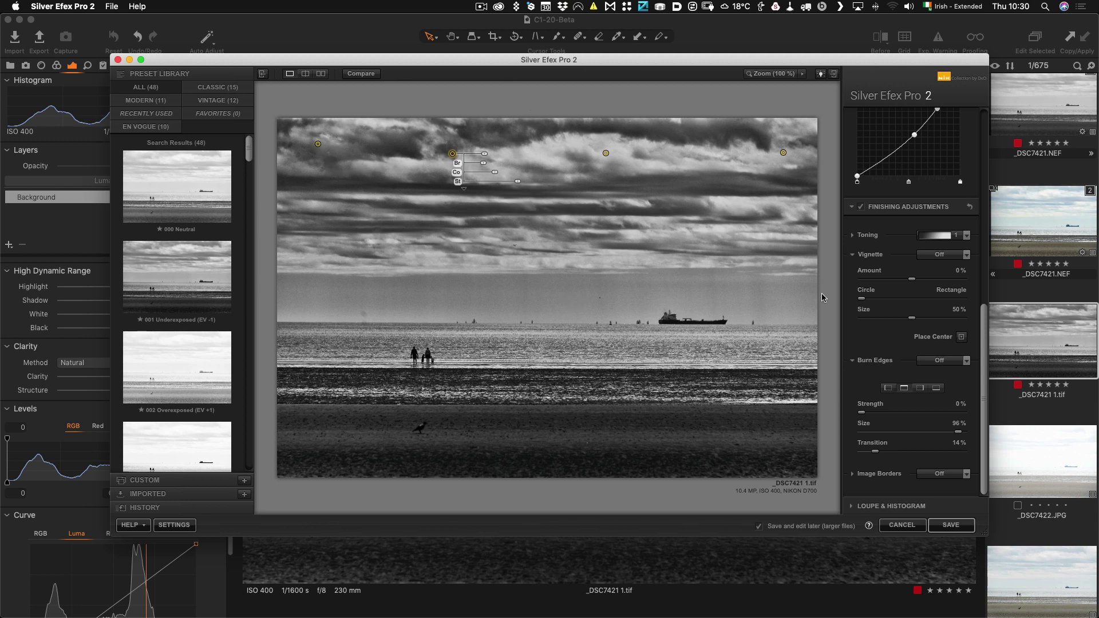
Lower the Structure of each sky control point, the middle one to 57%, and save the image.
{"action": "scroll", "coordinate": [893, 297], "scroll_direction": "up", "scroll_amount": 1}
{"action": "scroll", "coordinate": [893, 297], "scroll_direction": "up", "scroll_amount": 10}
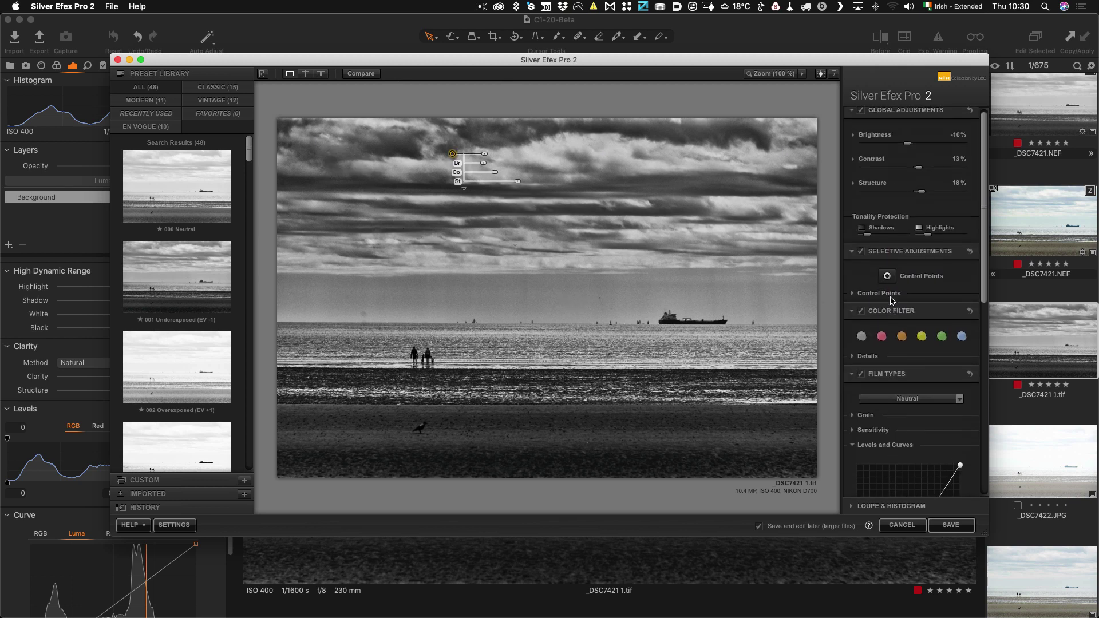
{"action": "left_click_drag", "start_coordinate": [518, 181], "coordinate": [507, 181]}
{"action": "left_click", "coordinate": [606, 153]}
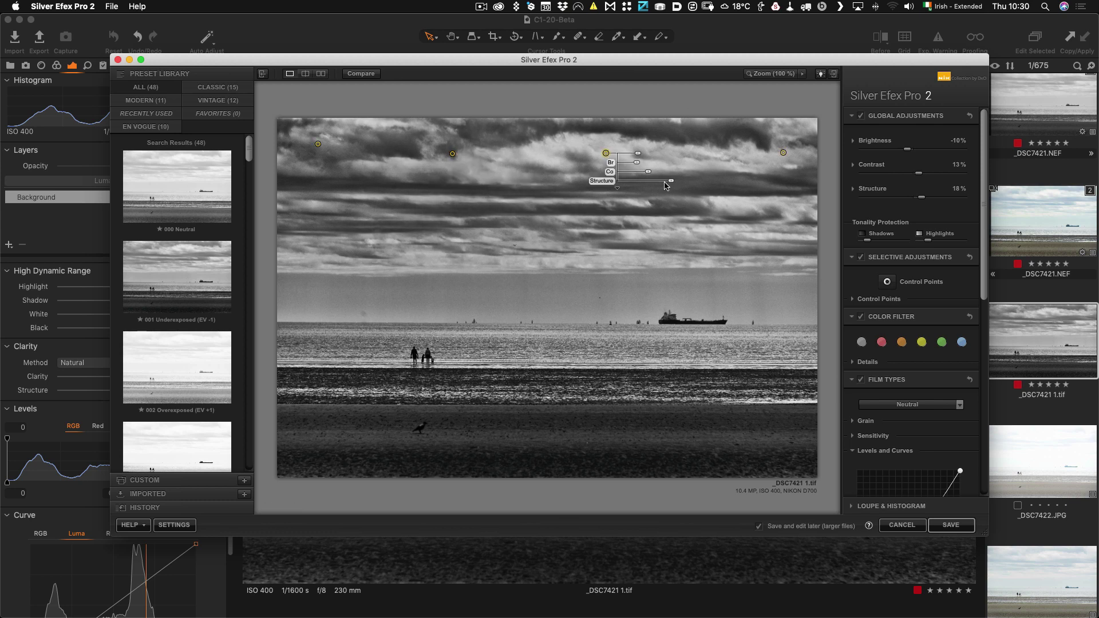
{"action": "left_click_drag", "start_coordinate": [667, 182], "coordinate": [727, 183]}
{"action": "left_click", "coordinate": [783, 153]}
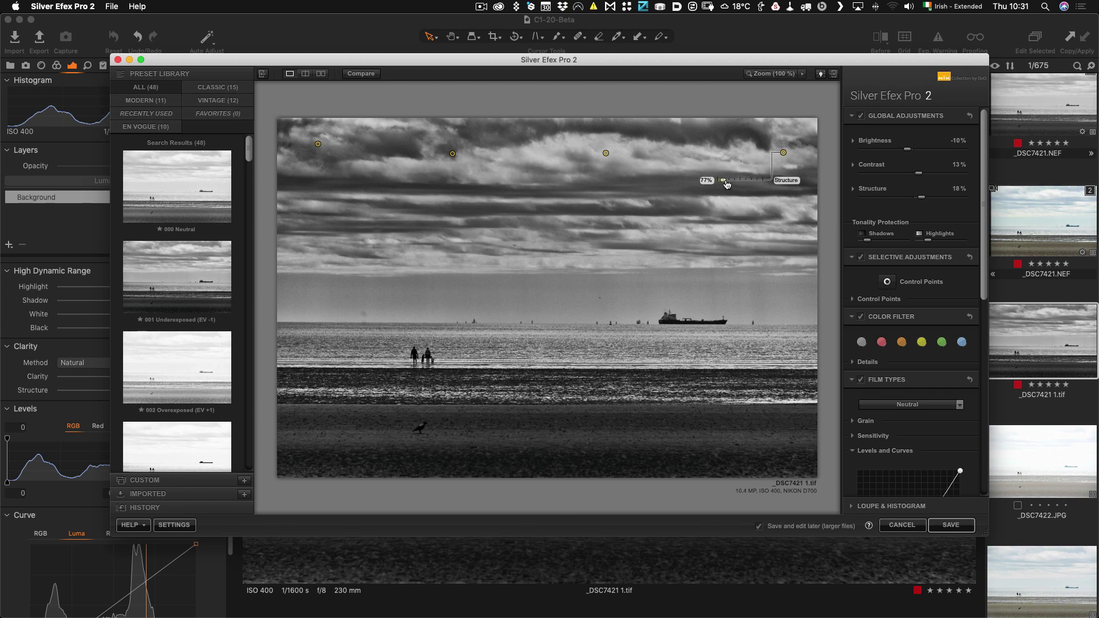
{"action": "left_click", "coordinate": [318, 143]}
{"action": "left_click_drag", "start_coordinate": [383, 171], "coordinate": [377, 171]}
{"action": "left_click", "coordinate": [957, 527]}
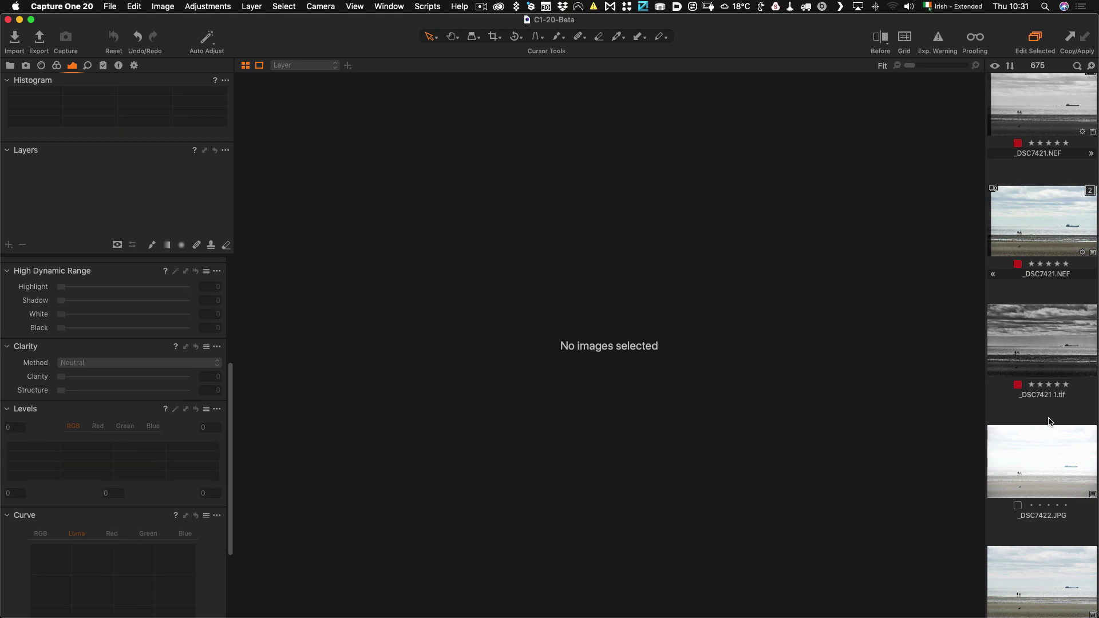
Show the re-saved black-and-white _DSC7421 1.tif in the viewer.
{"action": "left_click", "coordinate": [1051, 365]}
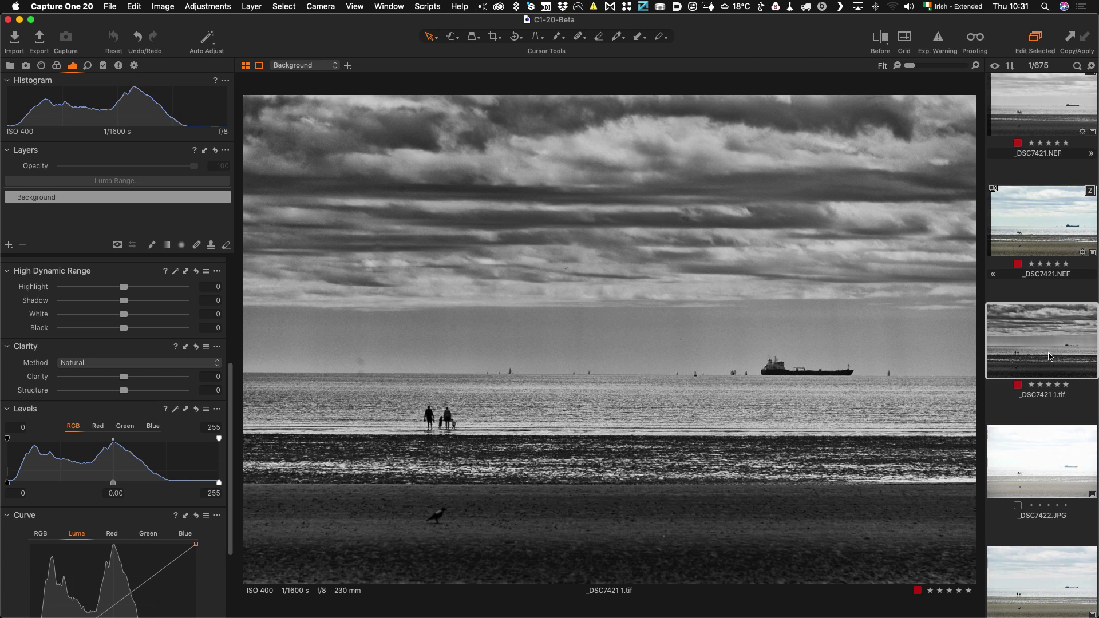
Reopen _DSC7421 1.tif in Silver Efex Pro 2 through Open With.
{"action": "right_click", "coordinate": [1051, 351]}
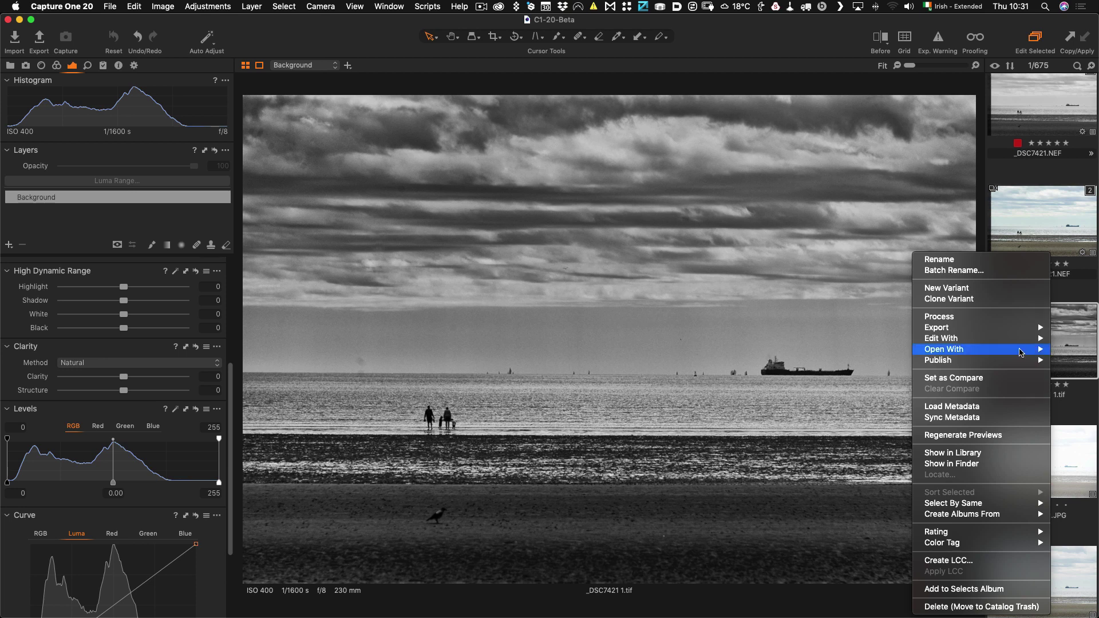
{"action": "mouse_move", "coordinate": [1001, 354]}
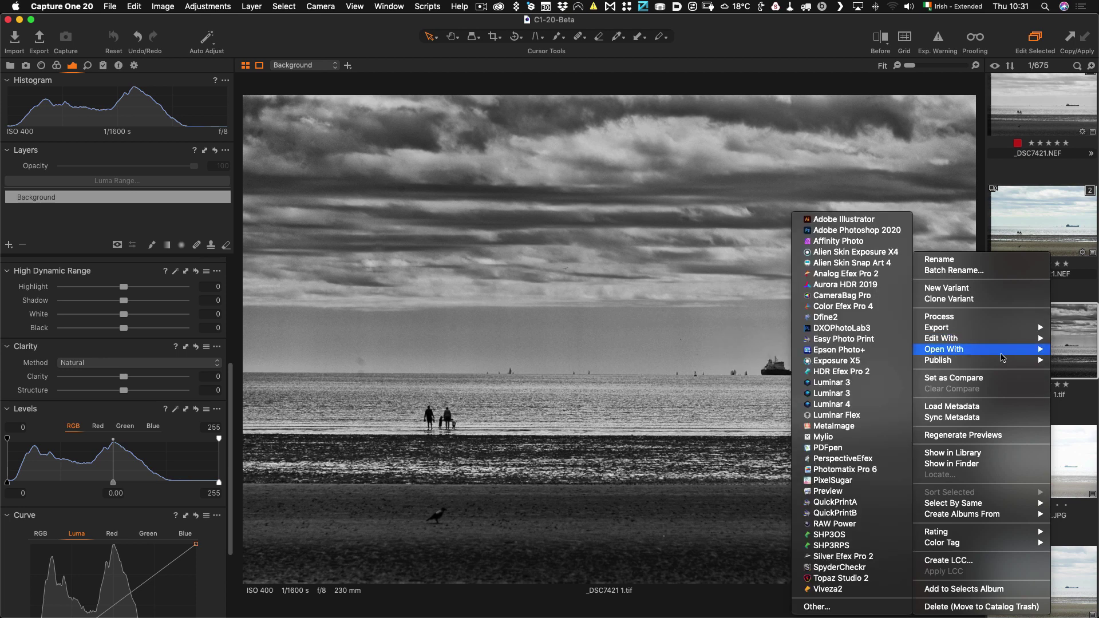
{"action": "left_click", "coordinate": [874, 559]}
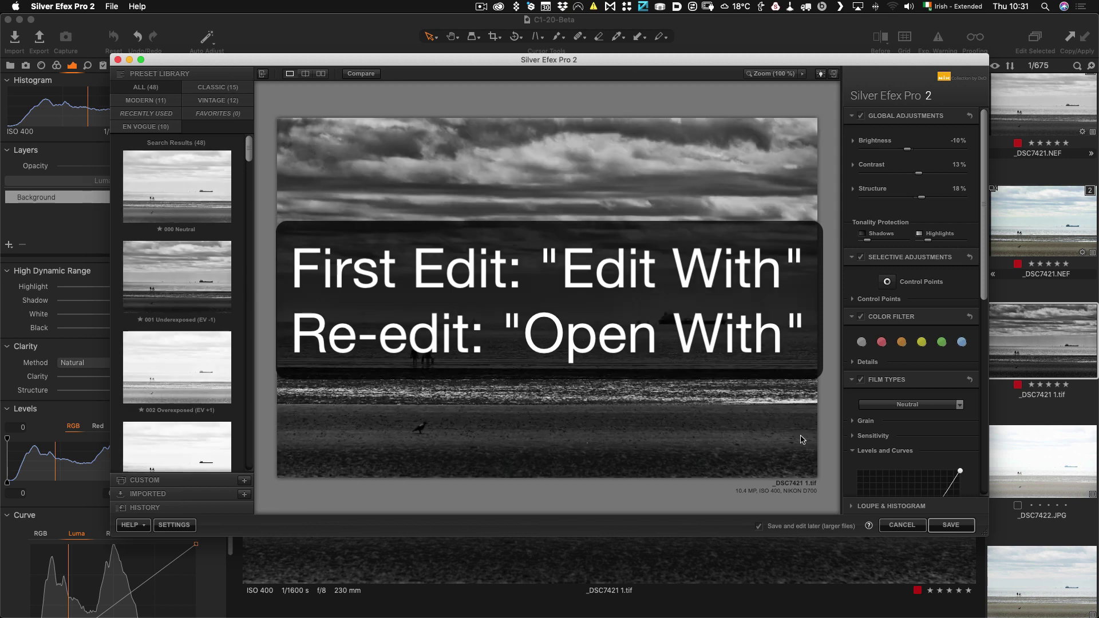
Delete the four sky control points one by one, from top-left to right.
{"action": "left_click", "coordinate": [318, 145]}
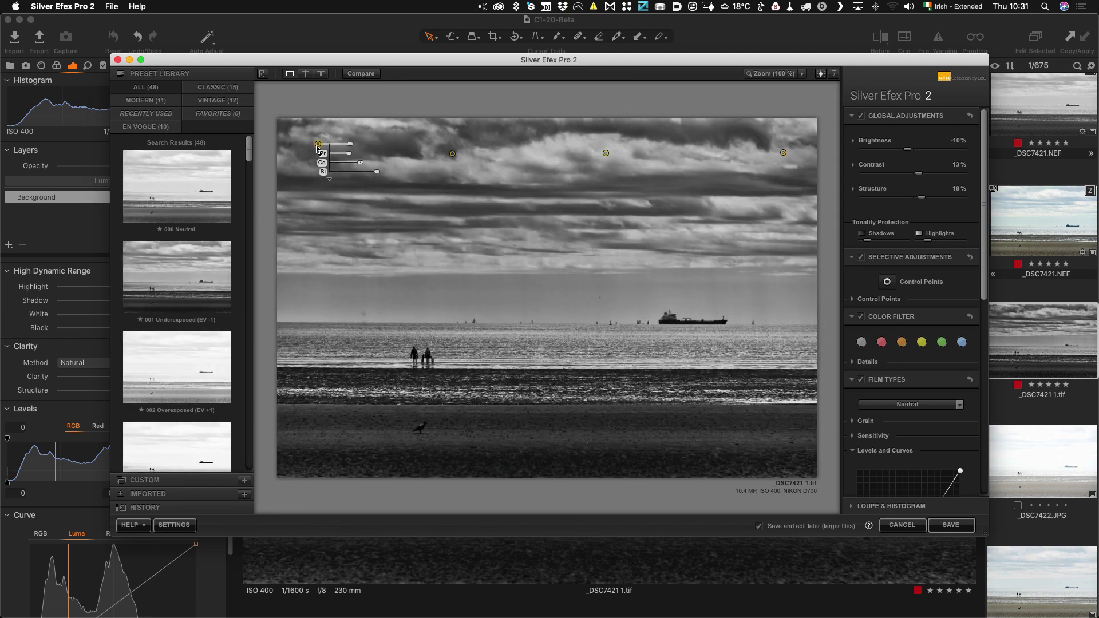
{"action": "key", "text": "Delete"}
{"action": "left_click", "coordinate": [452, 154]}
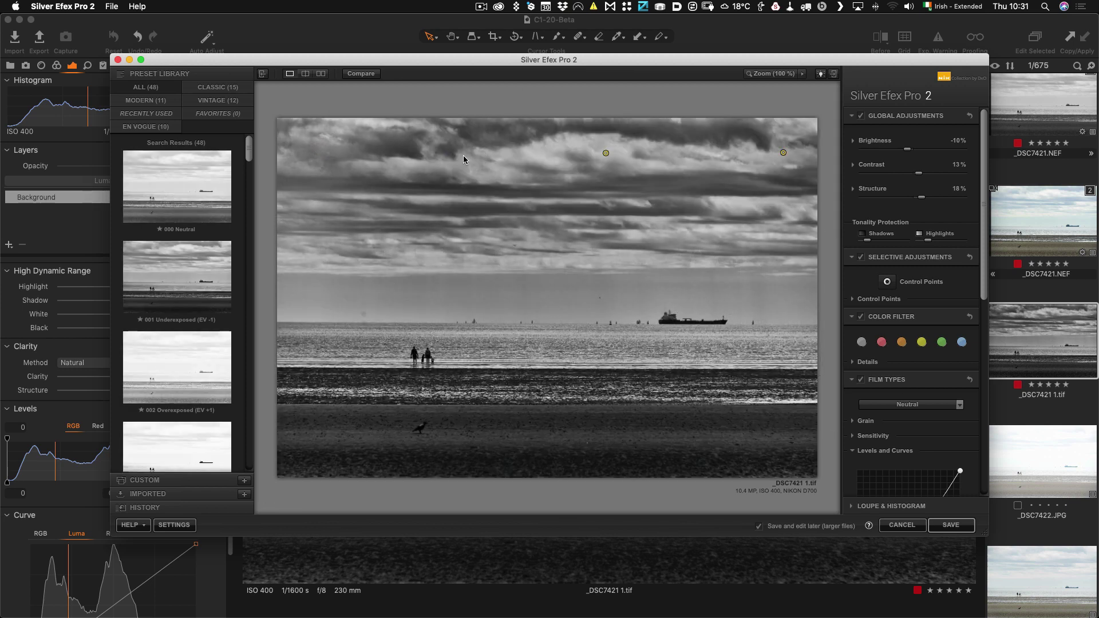
{"action": "key", "text": "Delete"}
{"action": "left_click", "coordinate": [607, 153]}
{"action": "key", "text": "Delete"}
{"action": "left_click", "coordinate": [783, 153]}
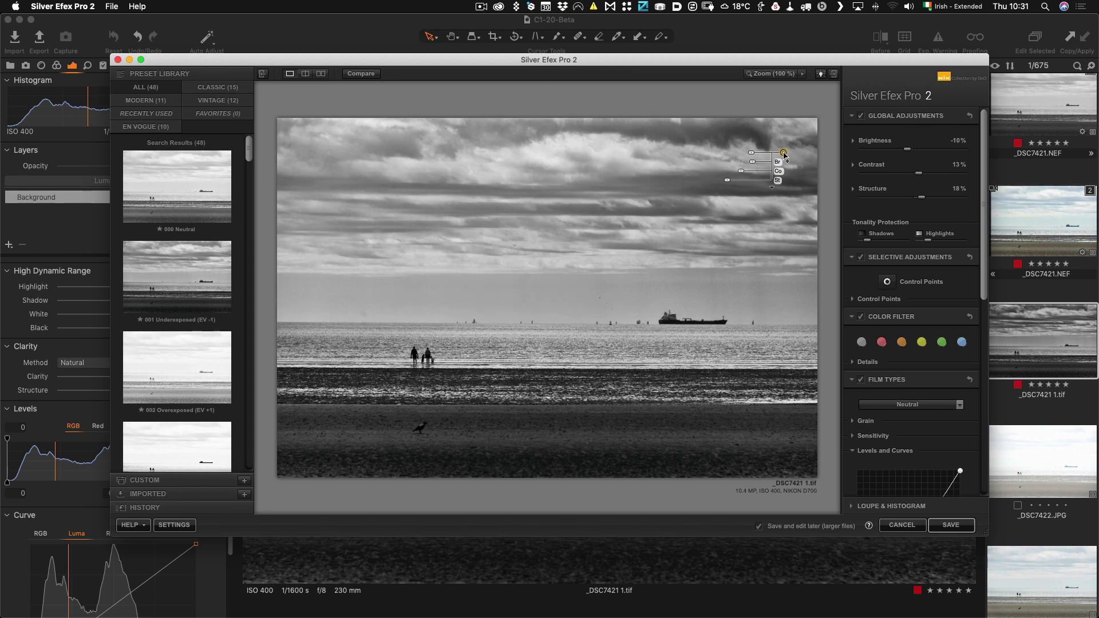
{"action": "key", "text": "Delete"}
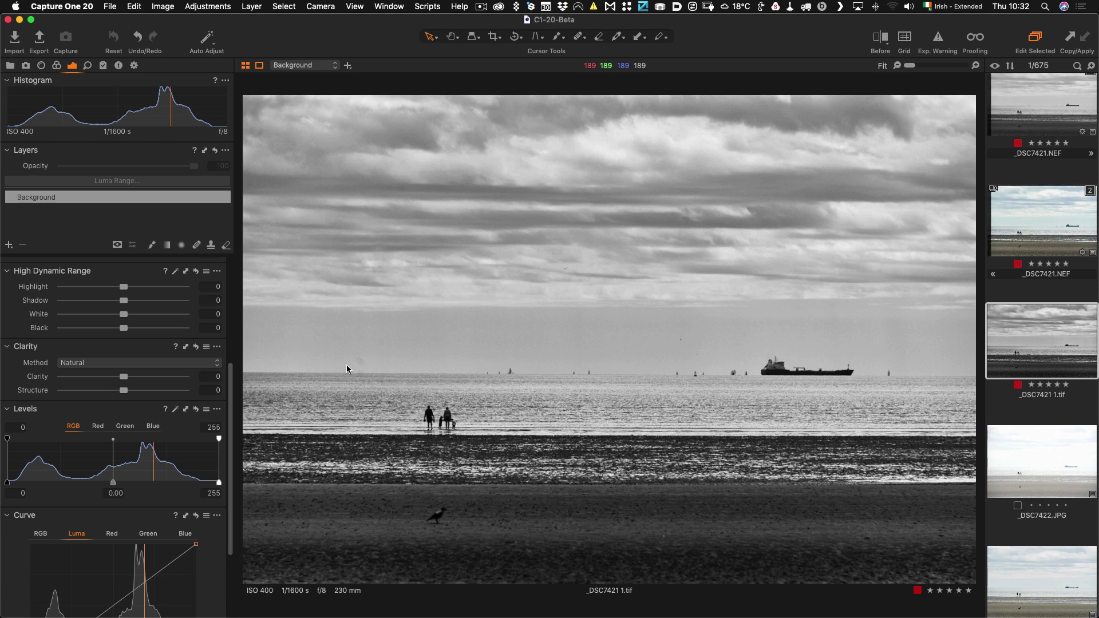
Open Capture One Preferences at the Plugins page with the Open With Menu plugin selected.
{"action": "left_click", "coordinate": [74, 6]}
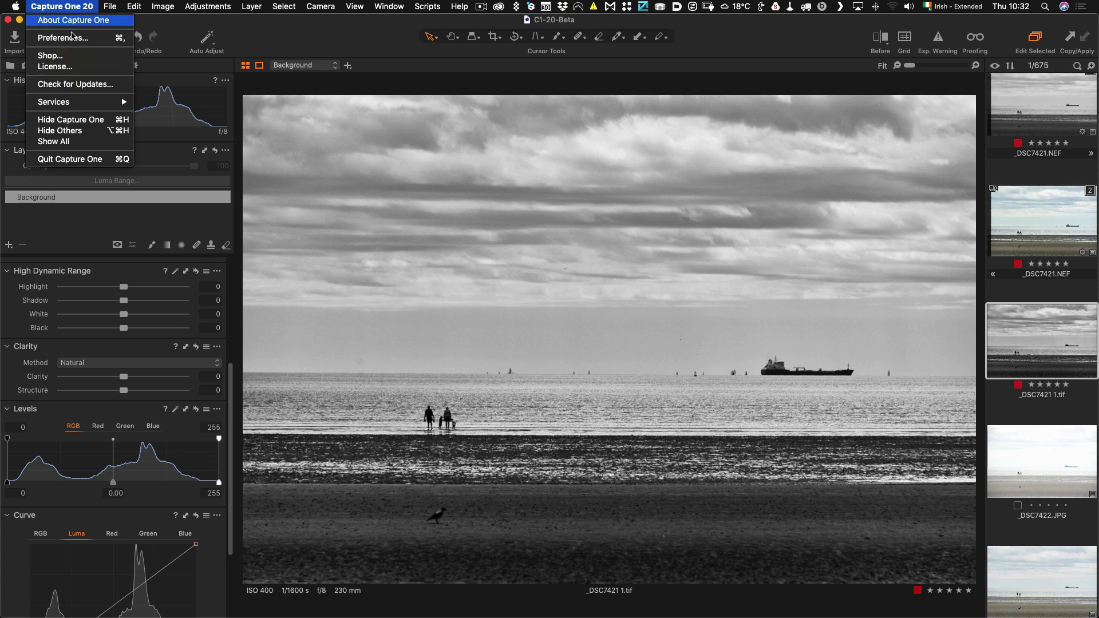
{"action": "left_click", "coordinate": [72, 38]}
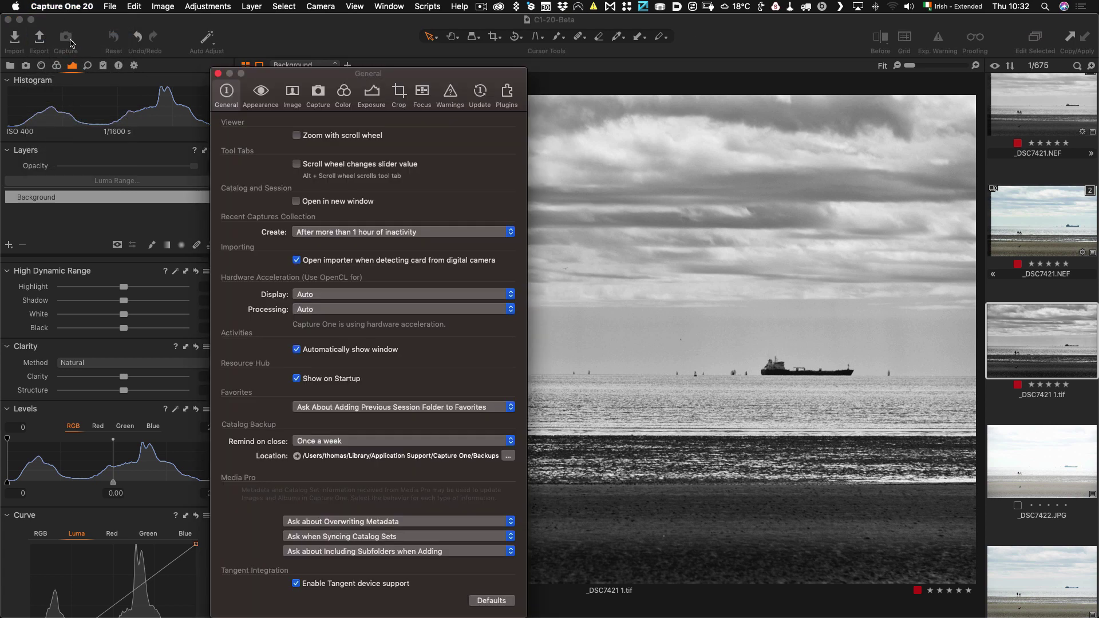
{"action": "left_click", "coordinate": [506, 95]}
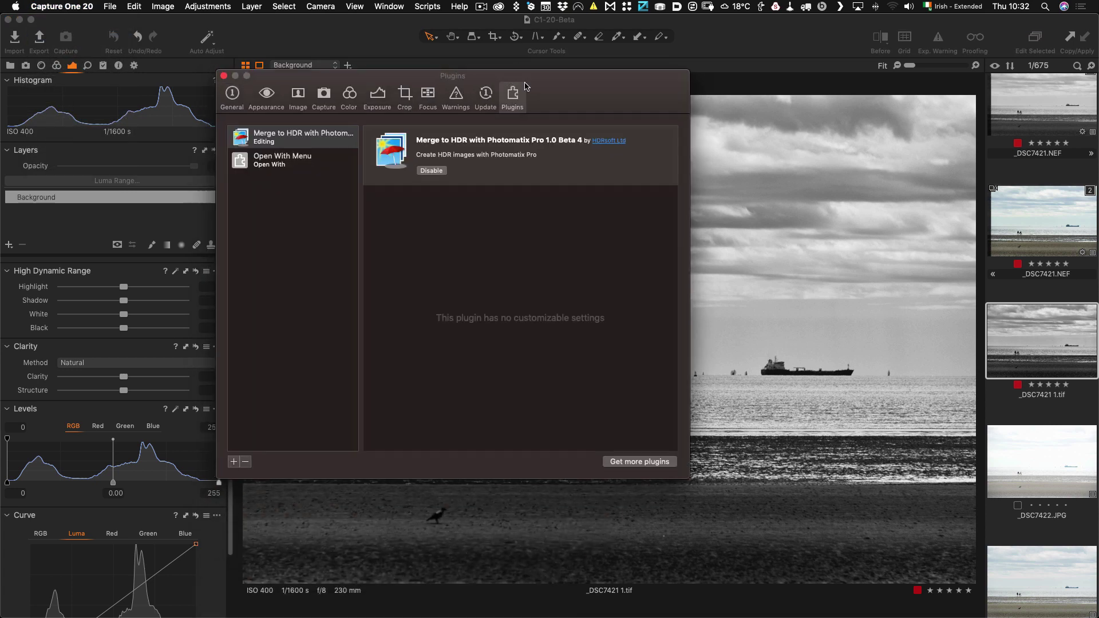
{"action": "left_click", "coordinate": [301, 163]}
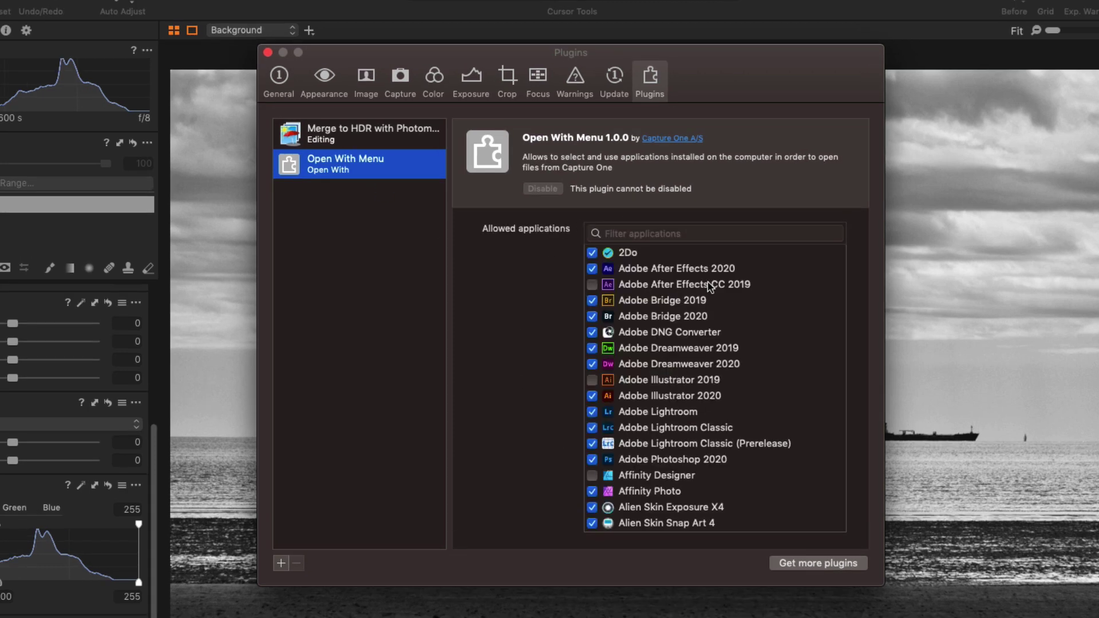
Look through the Open With Menu's allowed applications list, then close Preferences.
{"action": "scroll", "coordinate": [710, 286], "scroll_direction": "down", "scroll_amount": 20}
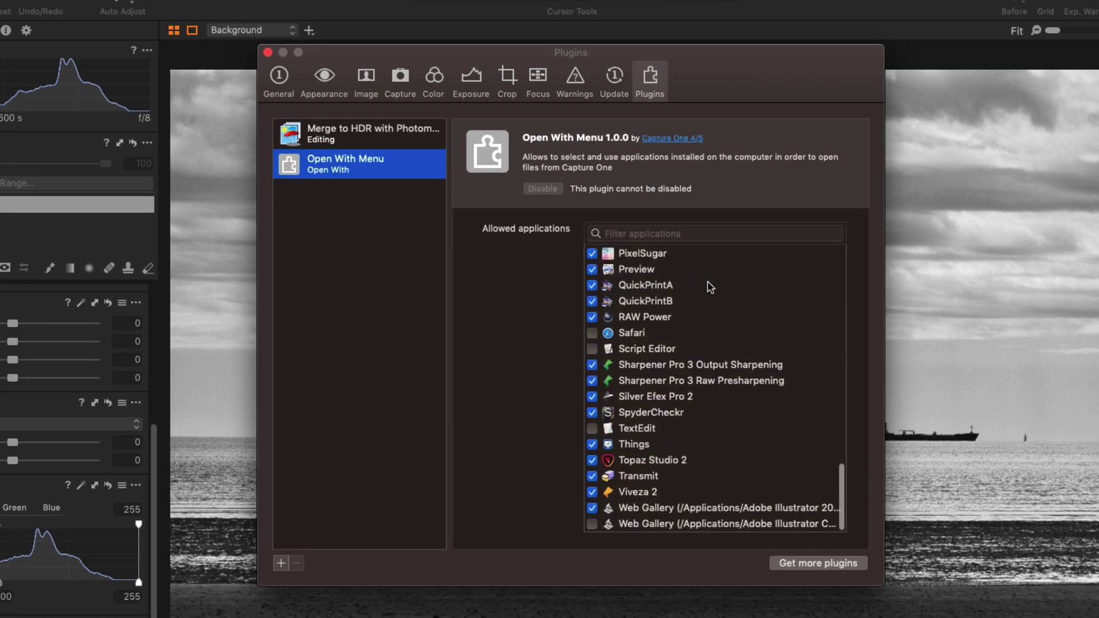
{"action": "scroll", "coordinate": [710, 286], "scroll_direction": "up", "scroll_amount": 20}
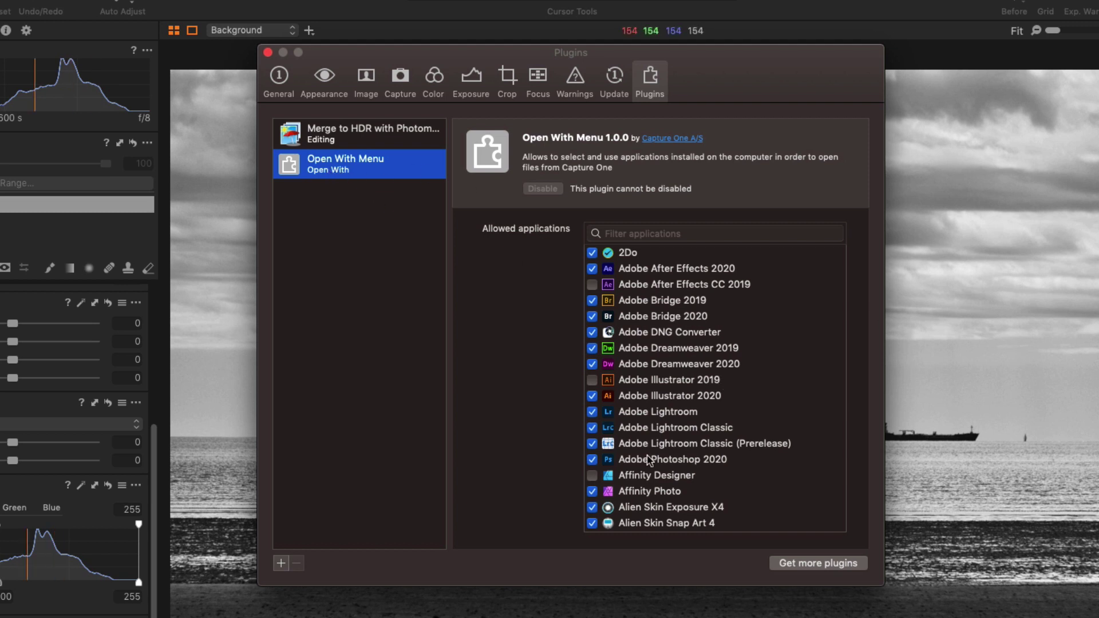
{"action": "left_click", "coordinate": [268, 52]}
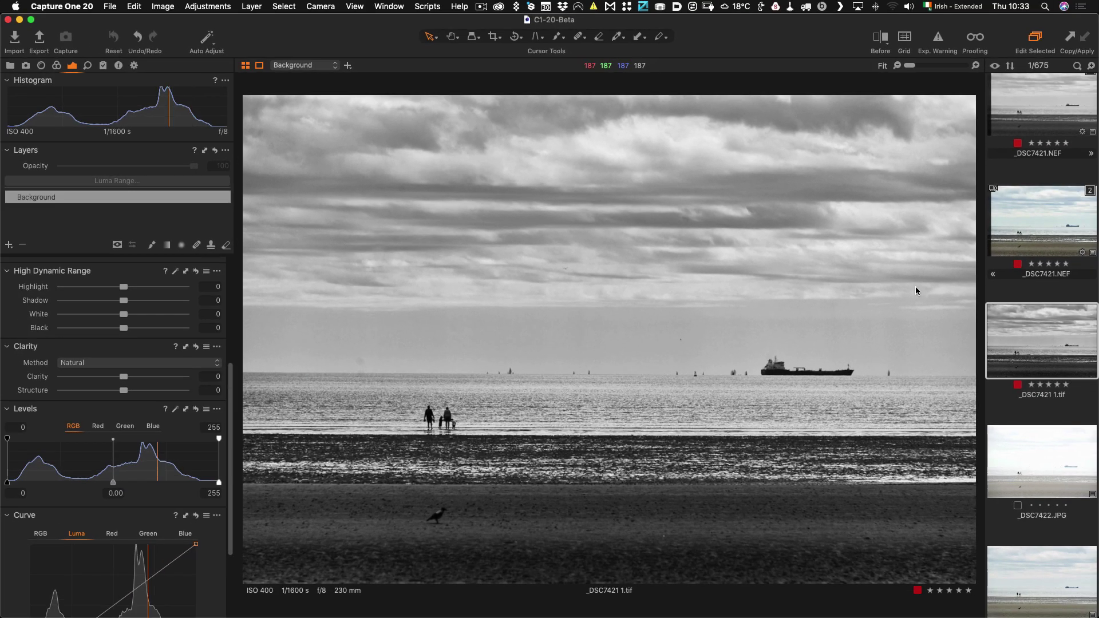